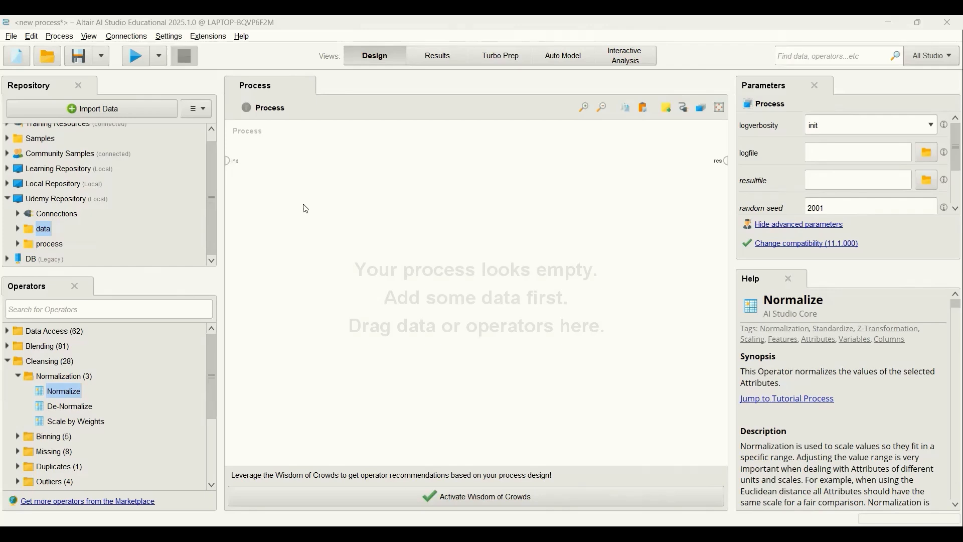
Step: Add the Mall_Customers_clustering dataset from the Udemy Repository's data folder to the process, connect it to the result port and run it
{"action": "left_click", "coordinate": [17, 230]}
{"action": "left_click", "coordinate": [72, 251]}
{"action": "left_click_drag", "start_coordinate": [102, 246], "coordinate": [281, 295]}
{"action": "left_click", "coordinate": [331, 293]}
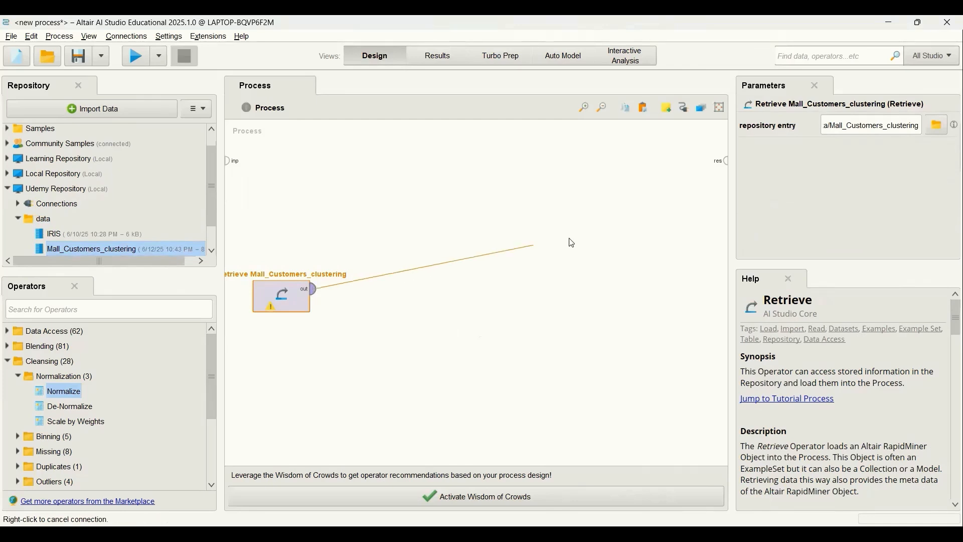
{"action": "left_click", "coordinate": [726, 162]}
{"action": "left_click", "coordinate": [132, 58]}
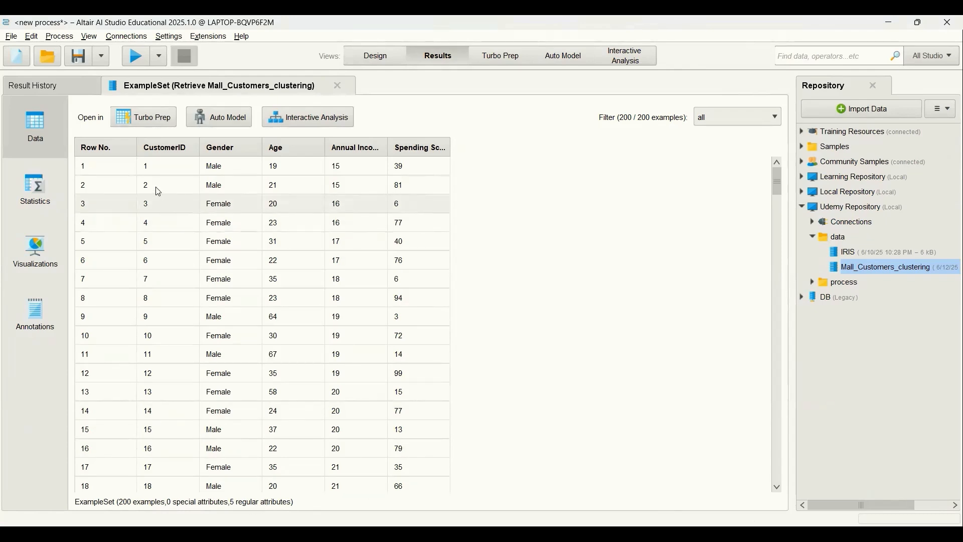
Step: Widen the Gender, Annual Income and Spending Score columns to read the full data table, and view the attribute statistics
{"action": "left_click_drag", "start_coordinate": [201, 151], "coordinate": [220, 151]}
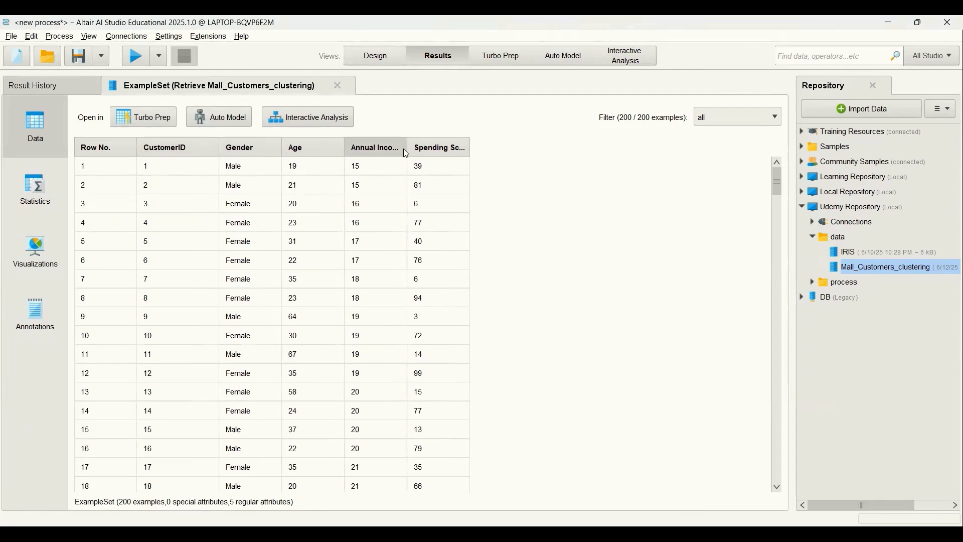
{"action": "left_click_drag", "start_coordinate": [407, 149], "coordinate": [440, 149]}
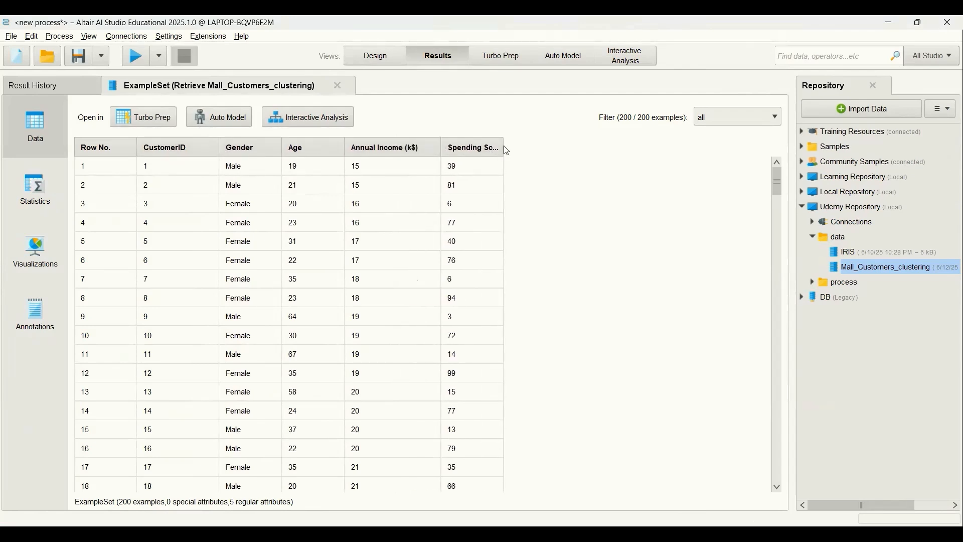
{"action": "left_click_drag", "start_coordinate": [504, 151], "coordinate": [540, 149]}
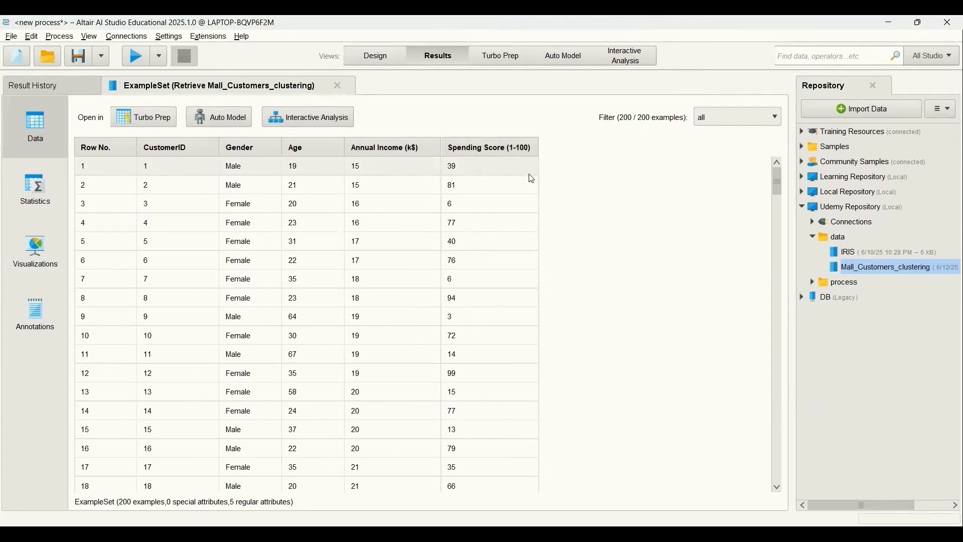
{"action": "left_click", "coordinate": [36, 189]}
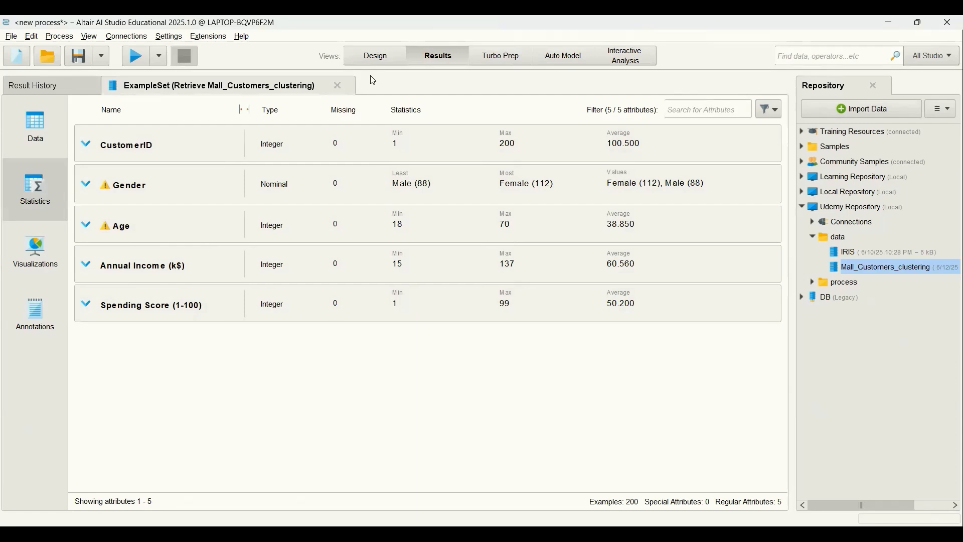
Step: Disconnect the dataset from the process result and insert a Select Attributes operator fed by the dataset's output
{"action": "left_click", "coordinate": [376, 55]}
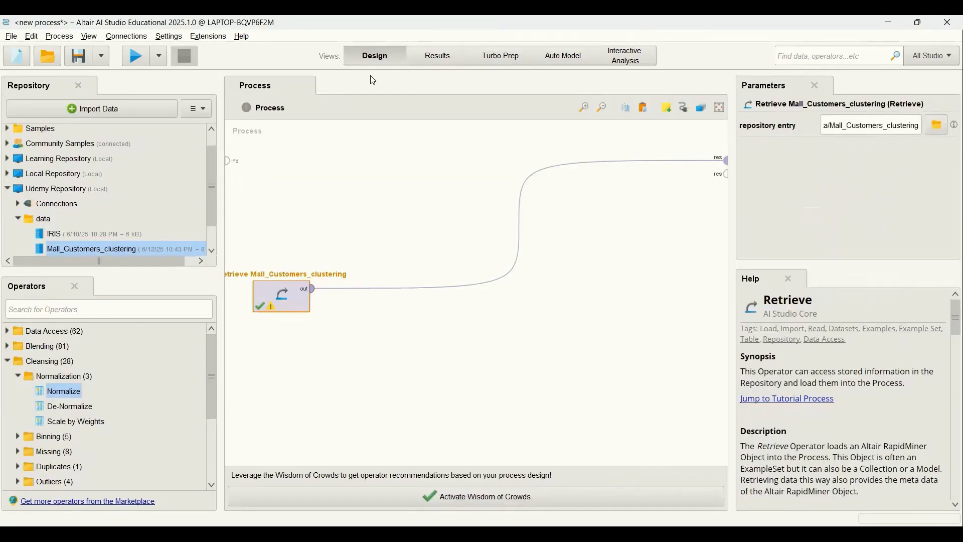
{"action": "left_click", "coordinate": [518, 224]}
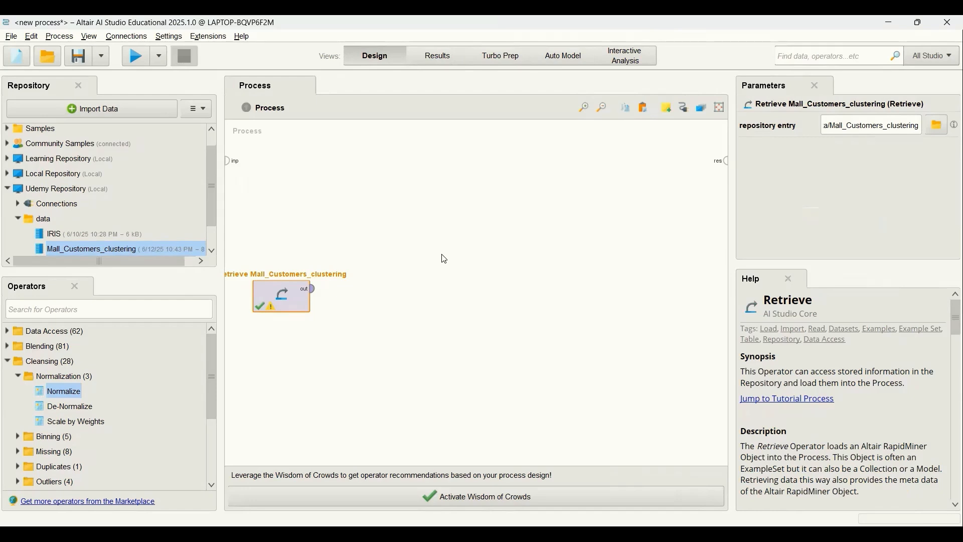
{"action": "left_click", "coordinate": [165, 310]}
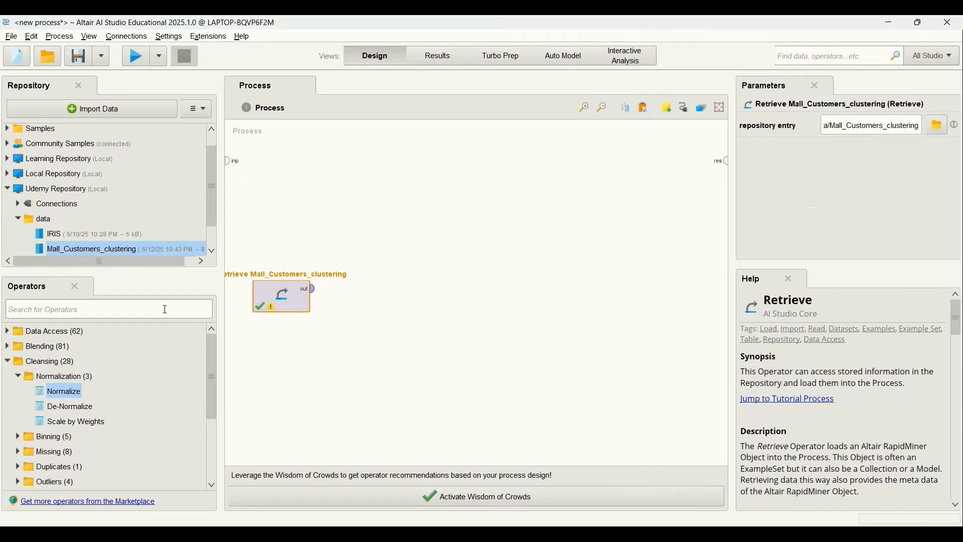
{"action": "type", "text": "select att"}
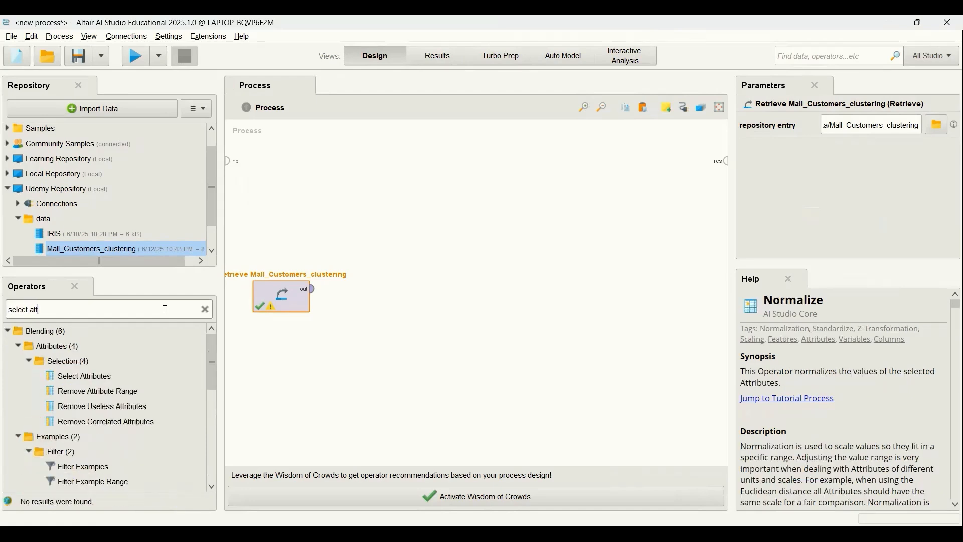
{"action": "left_click_drag", "start_coordinate": [80, 376], "coordinate": [361, 301]}
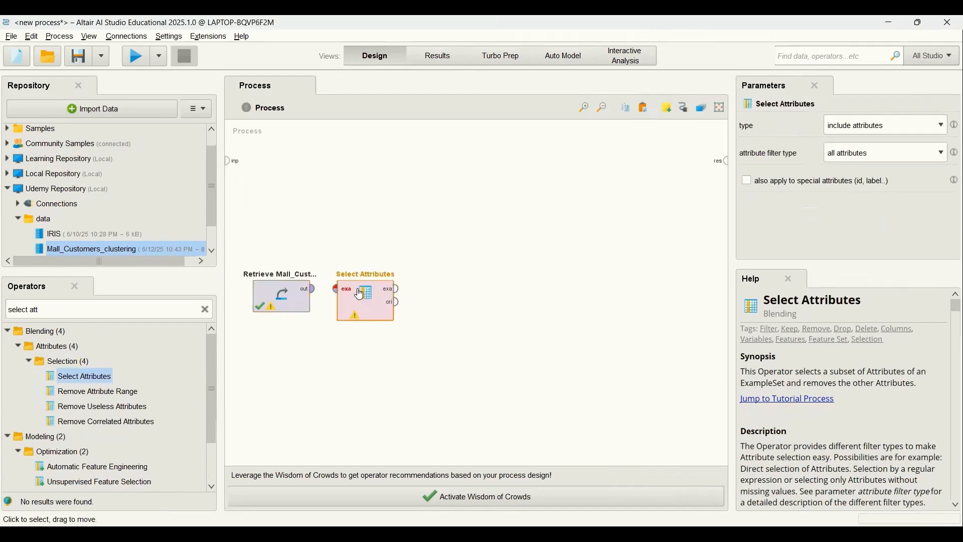
{"action": "left_click", "coordinate": [313, 289]}
{"action": "left_click", "coordinate": [335, 289]}
Step: Set Select Attributes to filter a subset, including Age, Annual Income (k$) and Spending Score (1-100), and apply it
{"action": "left_click", "coordinate": [357, 301]}
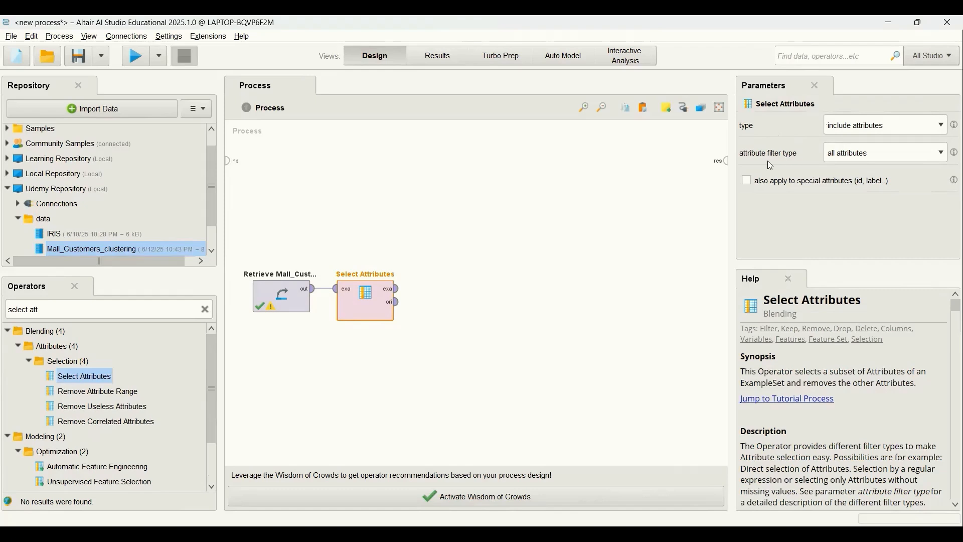
{"action": "left_click", "coordinate": [896, 155]}
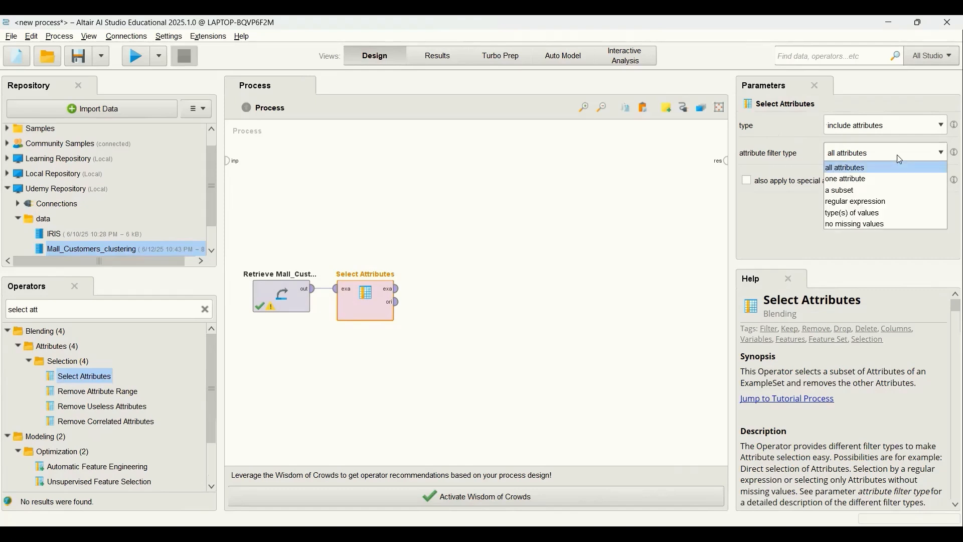
{"action": "left_click", "coordinate": [871, 189]}
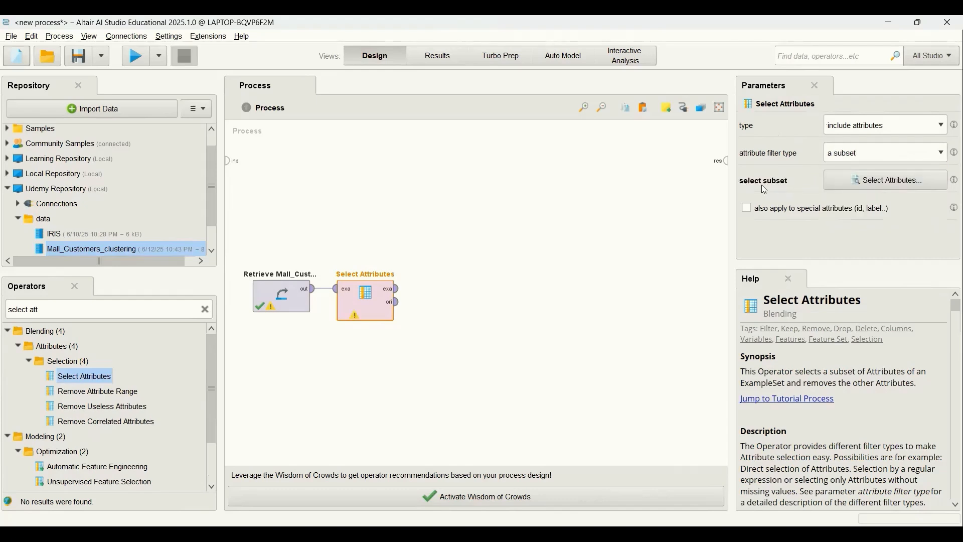
{"action": "left_click", "coordinate": [855, 183]}
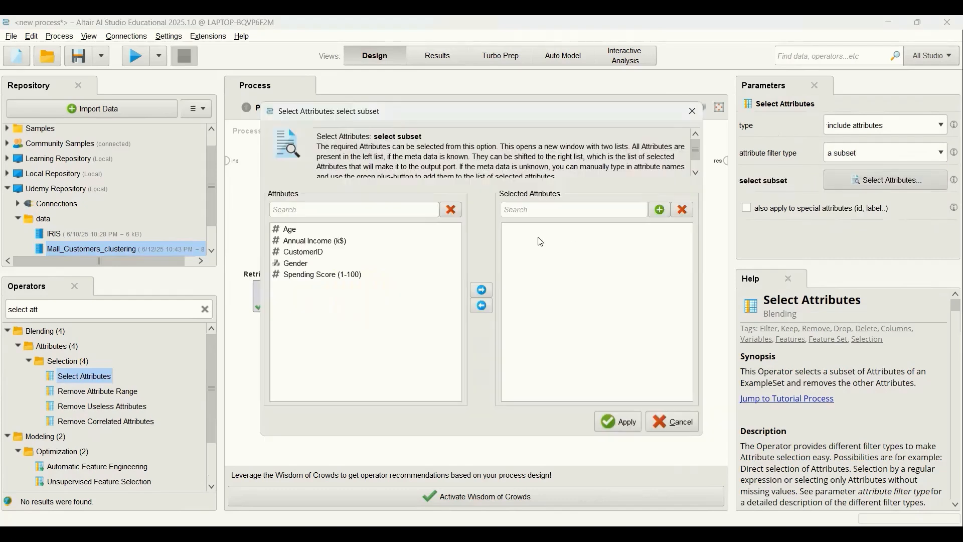
{"action": "left_click", "coordinate": [297, 231]}
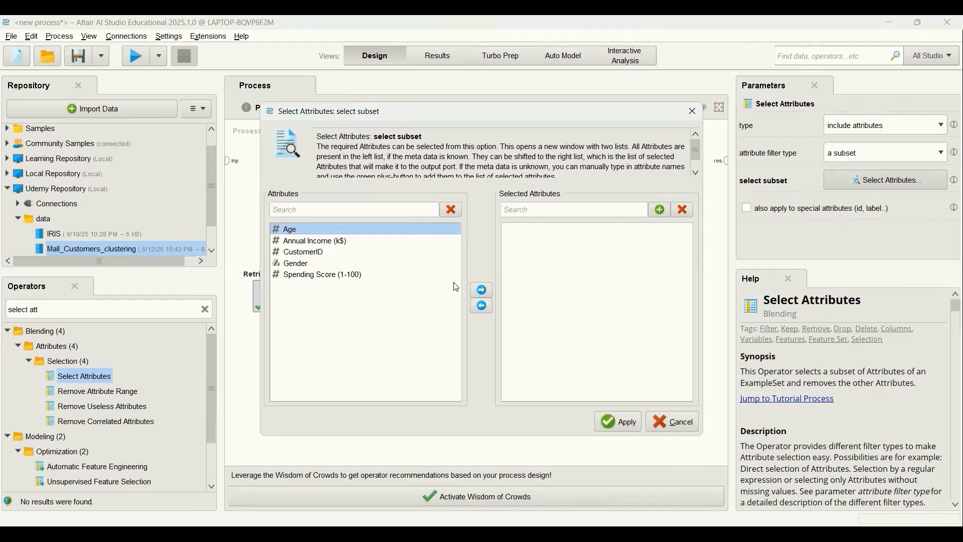
{"action": "left_click", "coordinate": [481, 290]}
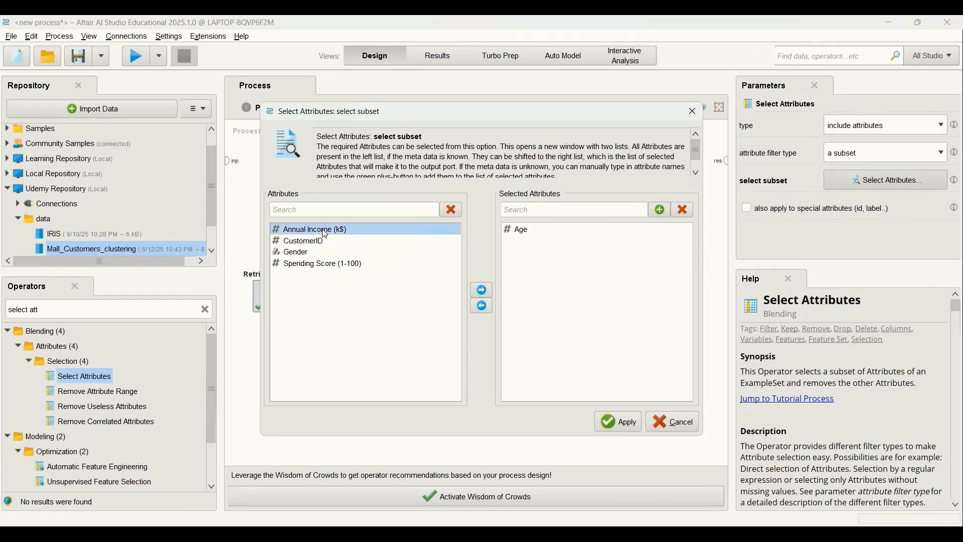
{"action": "left_click", "coordinate": [483, 289]}
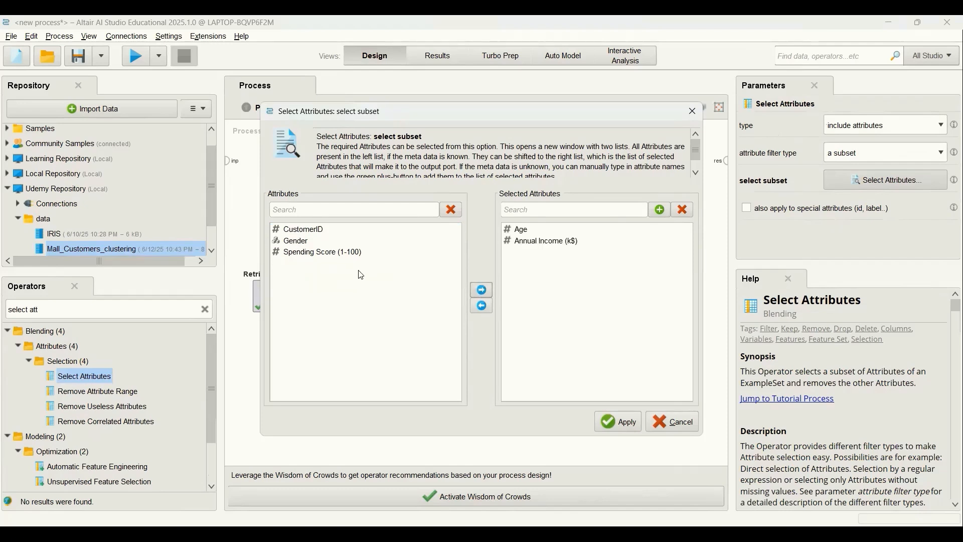
{"action": "left_click", "coordinate": [318, 253]}
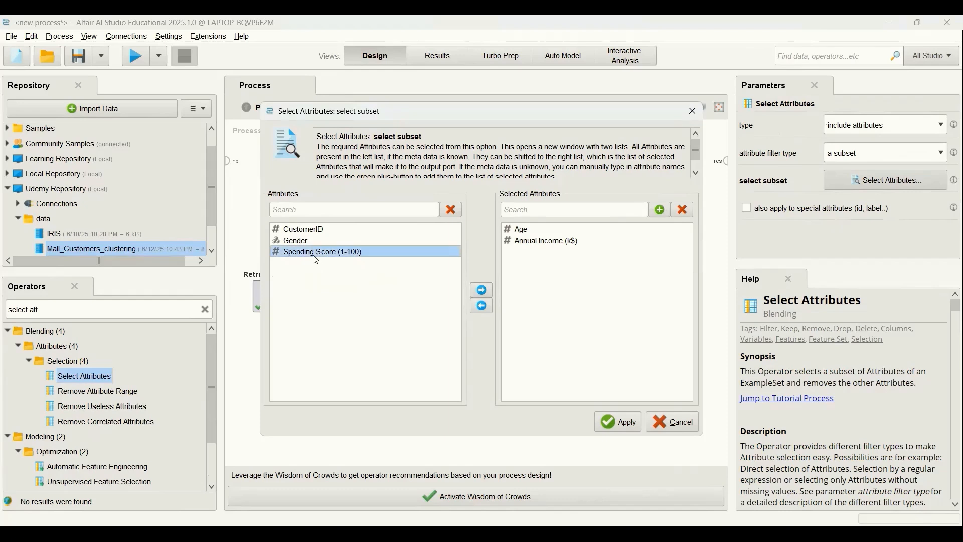
{"action": "left_click", "coordinate": [479, 291]}
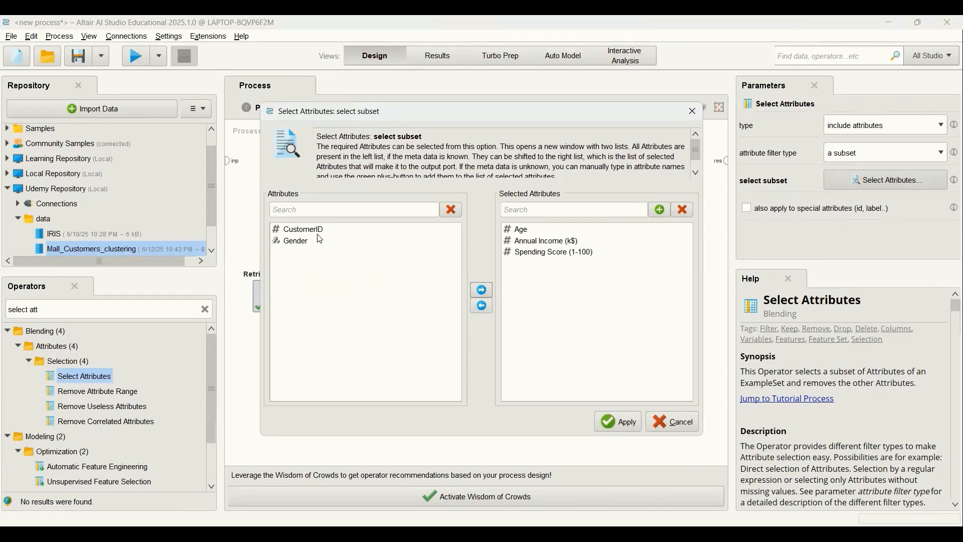
{"action": "left_click", "coordinate": [303, 246]}
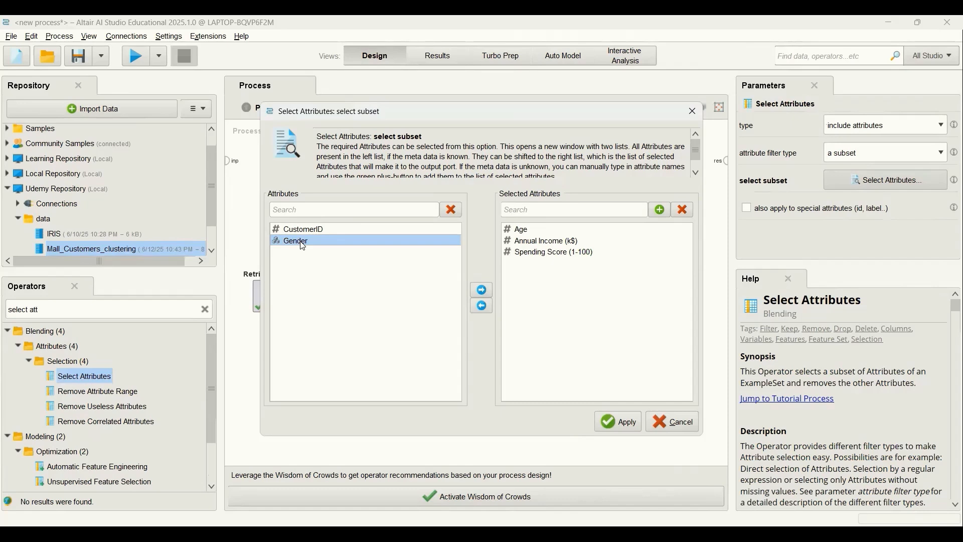
{"action": "left_click", "coordinate": [627, 424]}
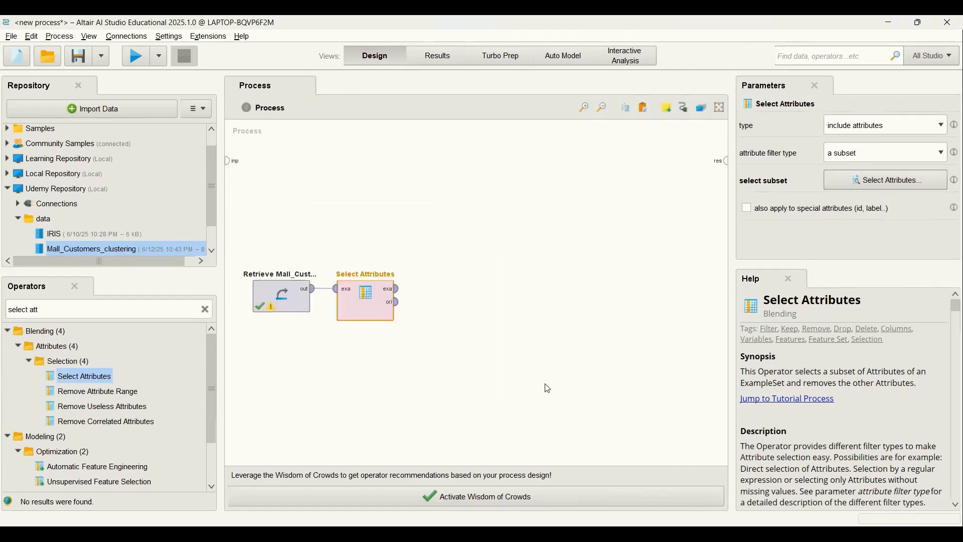
Step: Connect the example output of Select Attributes to the process result and run the process to view the reduced table
{"action": "left_click", "coordinate": [398, 290]}
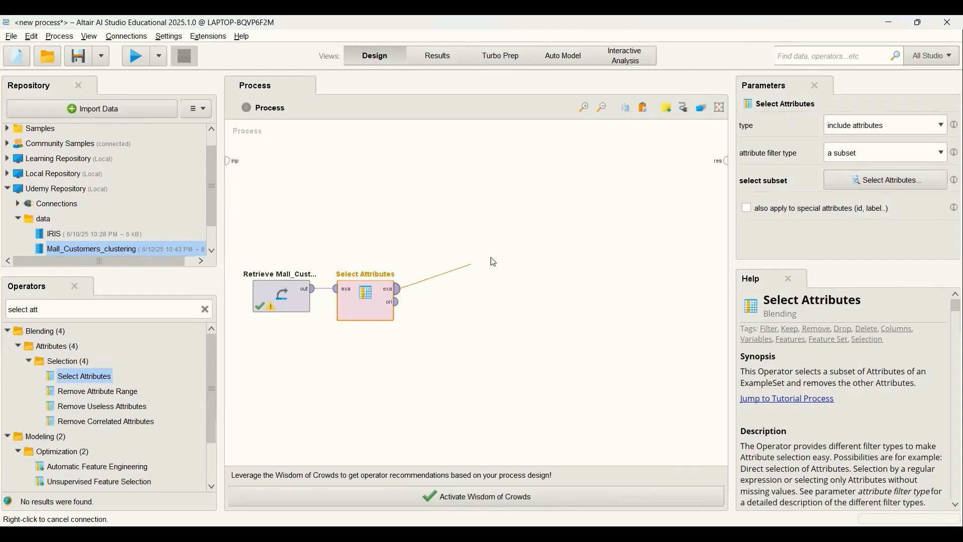
{"action": "left_click", "coordinate": [726, 161]}
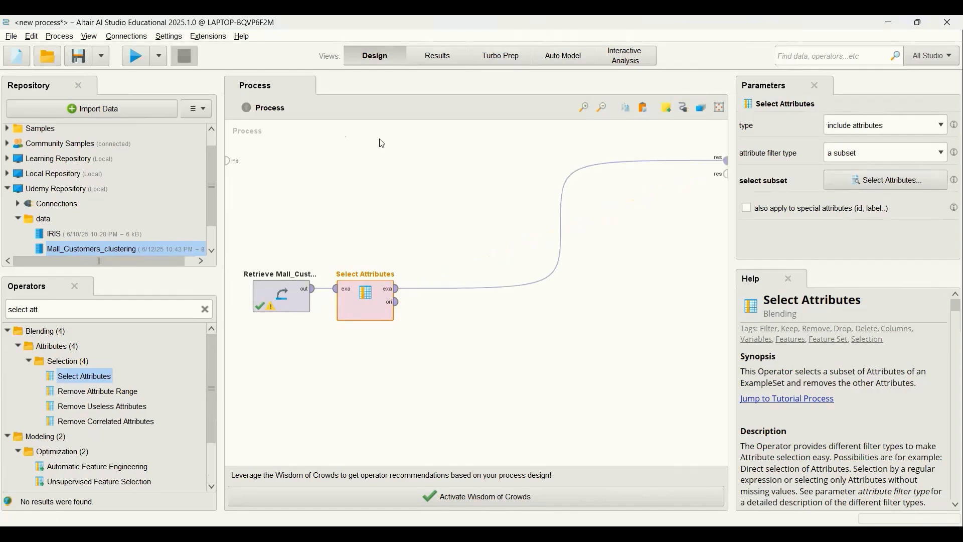
{"action": "left_click", "coordinate": [137, 59]}
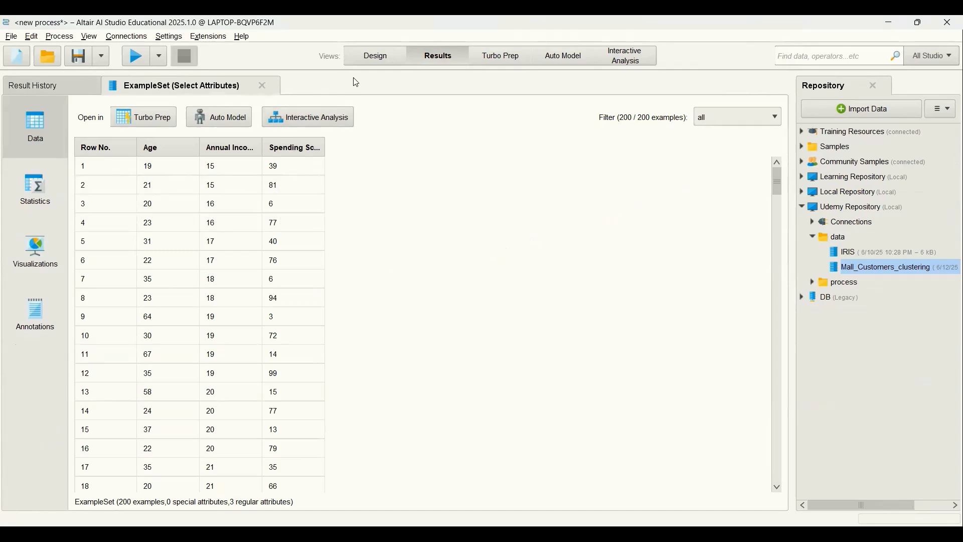
Step: Remove the result connection in the process design and add a Normalize operator fed by the example output of Select Attributes
{"action": "key", "text": "F8"}
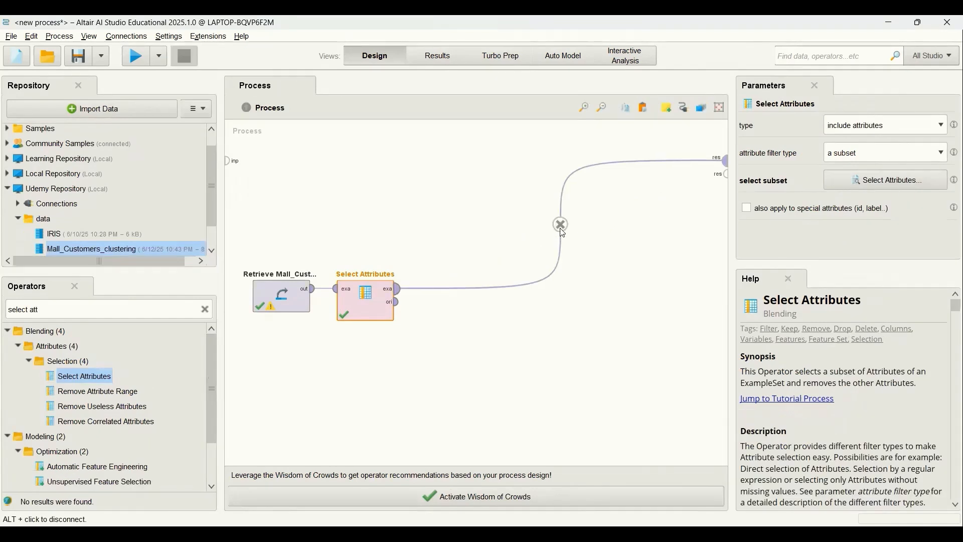
{"action": "left_click", "coordinate": [562, 227]}
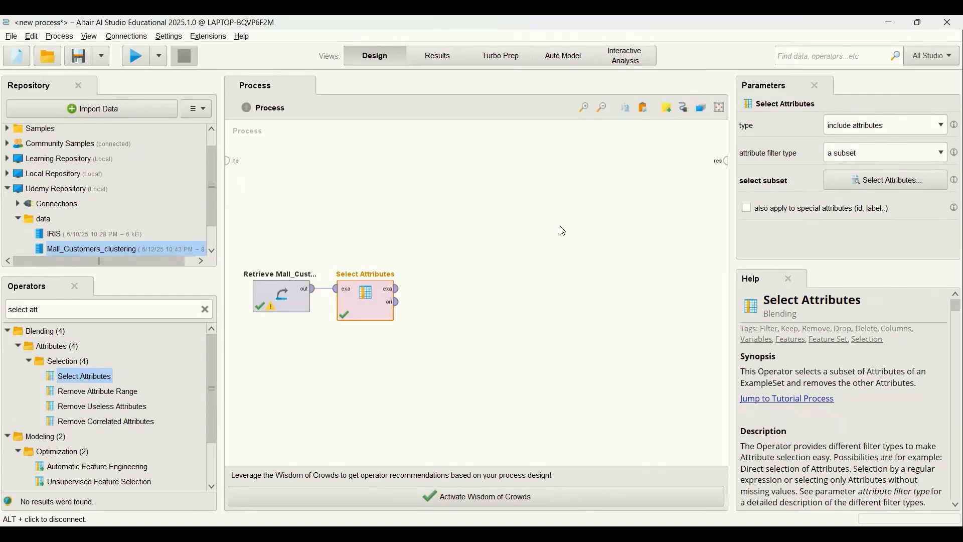
{"action": "left_click", "coordinate": [205, 309]}
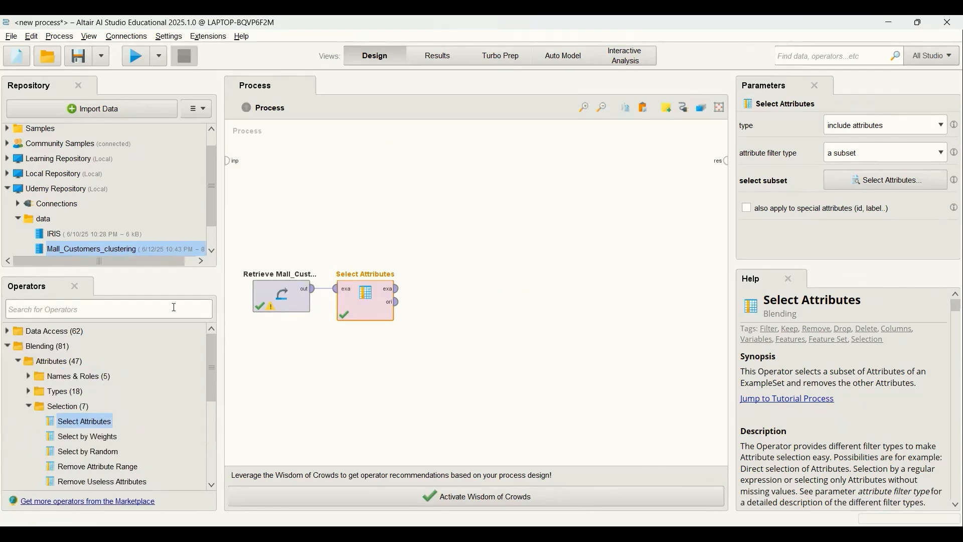
{"action": "type", "text": "norm"}
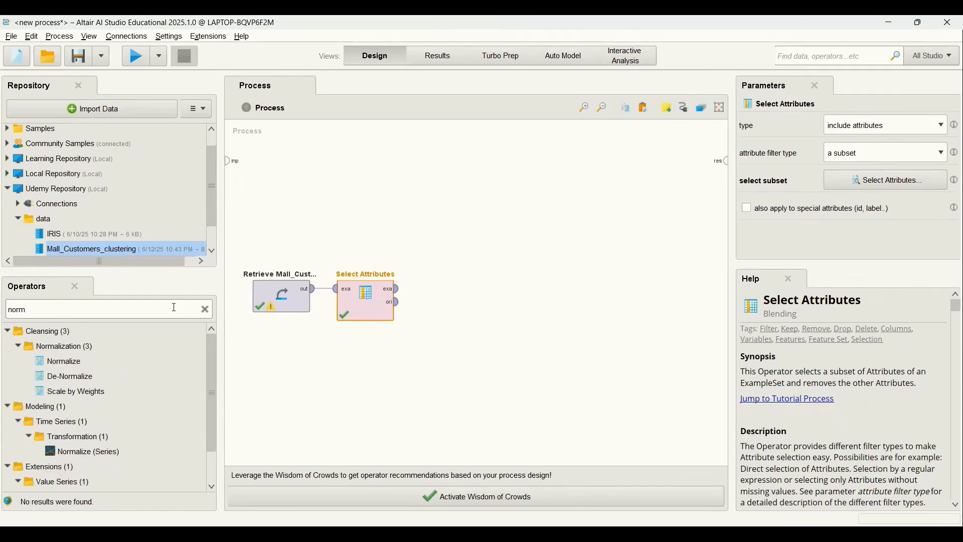
{"action": "type", "text": "aliz"}
{"action": "left_click_drag", "start_coordinate": [55, 362], "coordinate": [438, 294]}
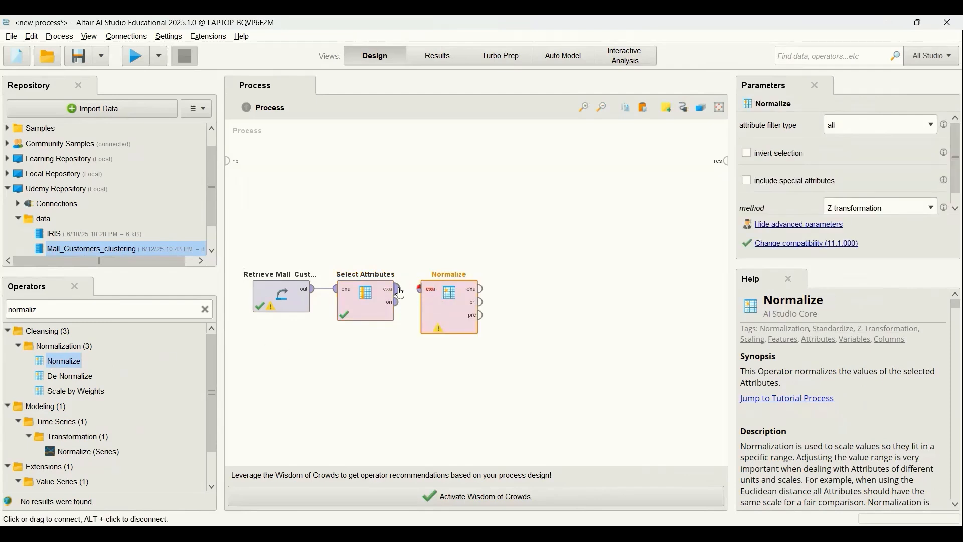
{"action": "left_click", "coordinate": [400, 290]}
{"action": "left_click", "coordinate": [421, 289]}
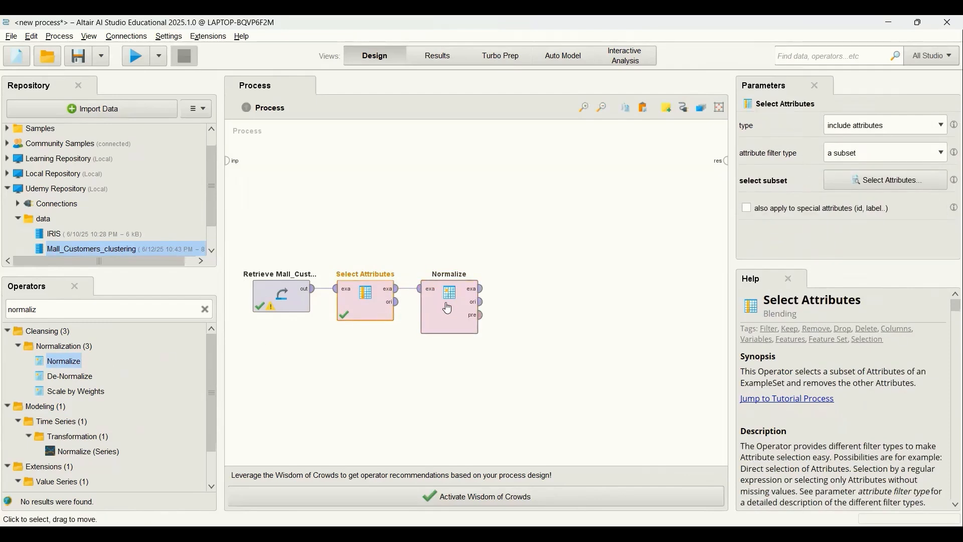
Step: Configure the Normalize operator with attribute filter type all and the Z-transformation method
{"action": "left_click", "coordinate": [449, 309]}
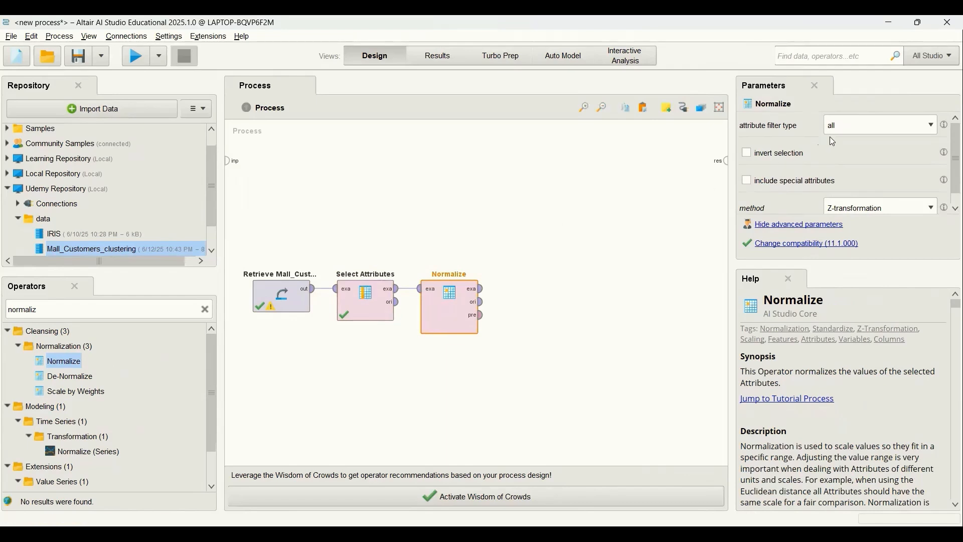
{"action": "left_click", "coordinate": [933, 132]}
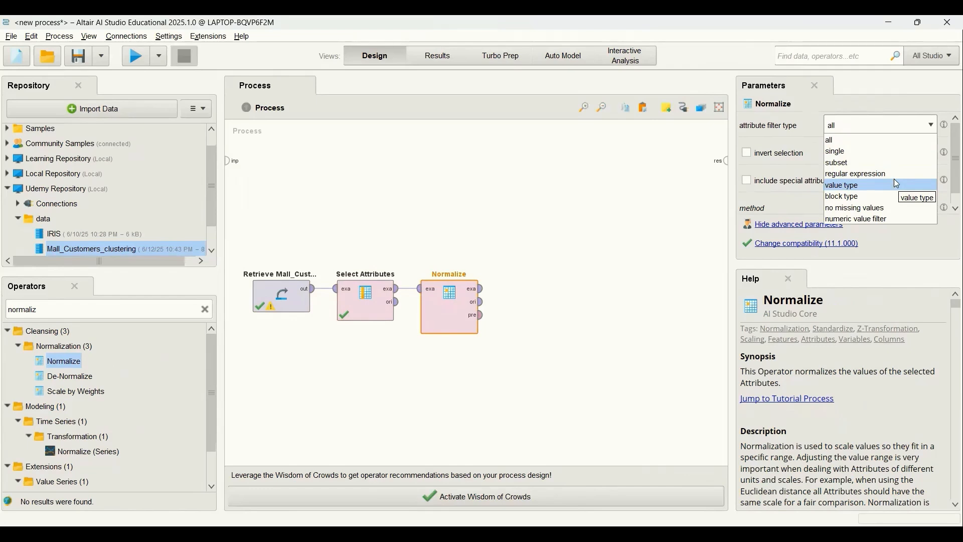
{"action": "left_click", "coordinate": [886, 139]}
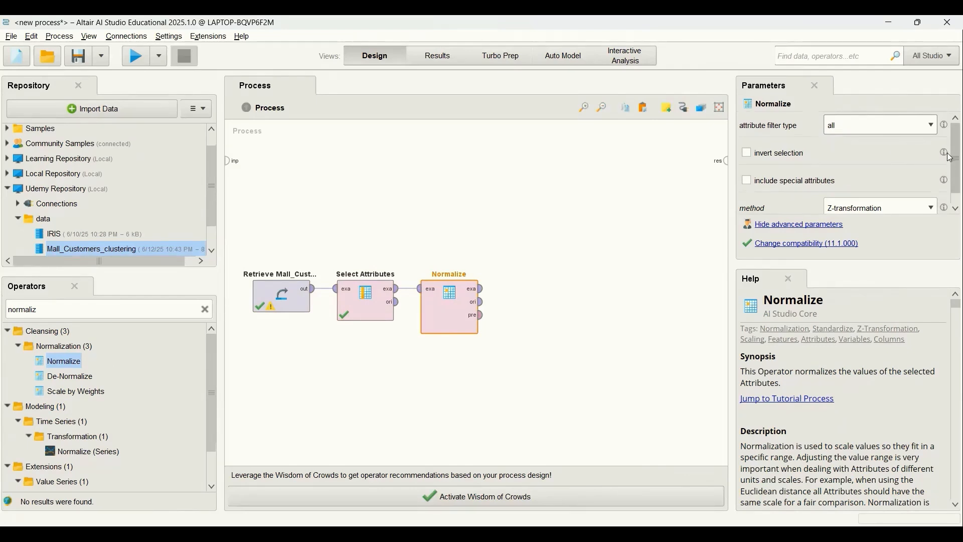
{"action": "scroll", "coordinate": [898, 175], "scroll_direction": "down", "scroll_amount": 1}
{"action": "left_click", "coordinate": [933, 196]}
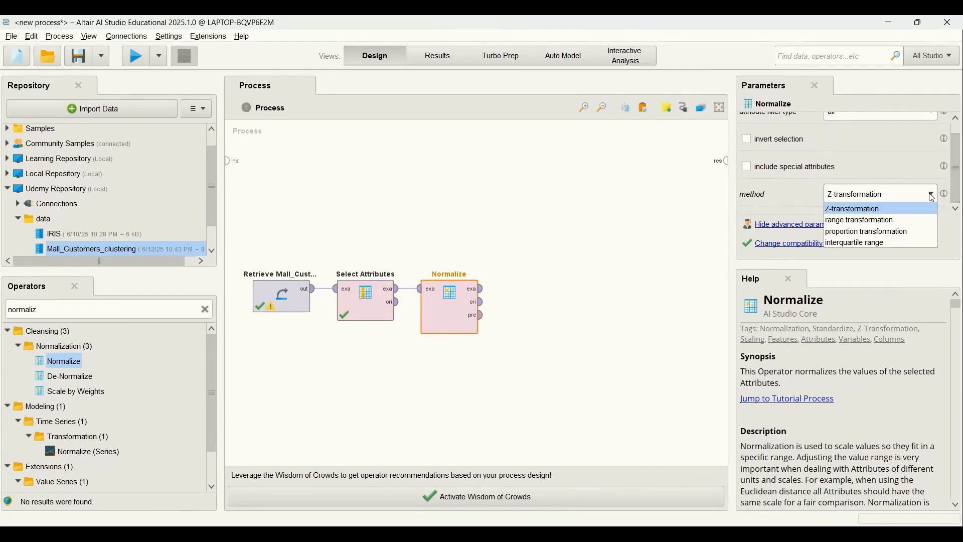
{"action": "left_click", "coordinate": [901, 208]}
{"action": "left_click", "coordinate": [917, 197]}
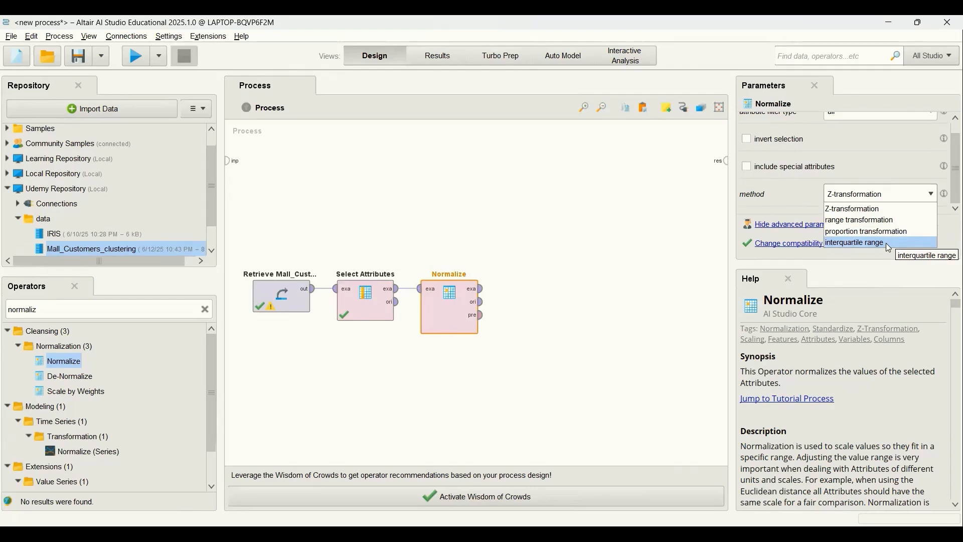
{"action": "left_click", "coordinate": [881, 194]}
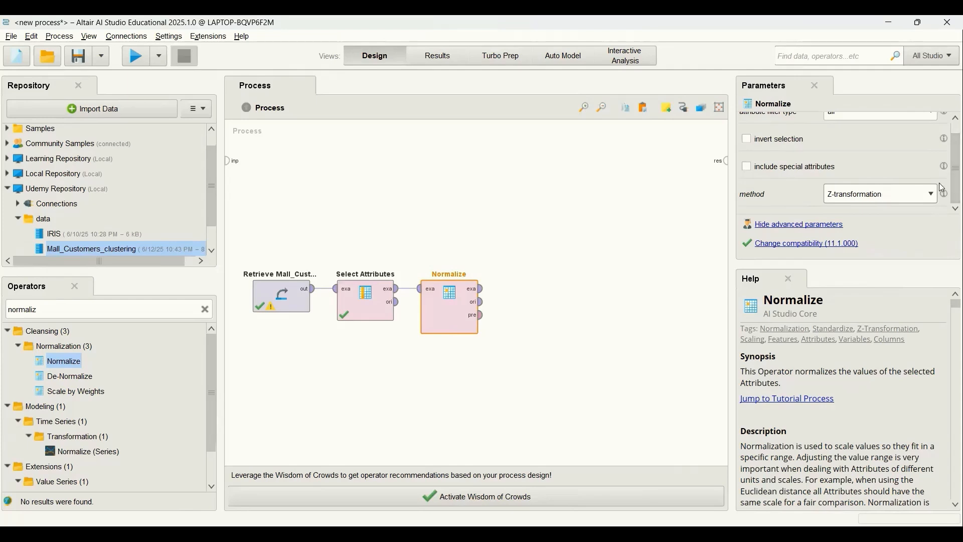
Step: Connect the example output of Normalize to the process result and run the process to view the normalized table
{"action": "left_click", "coordinate": [483, 290]}
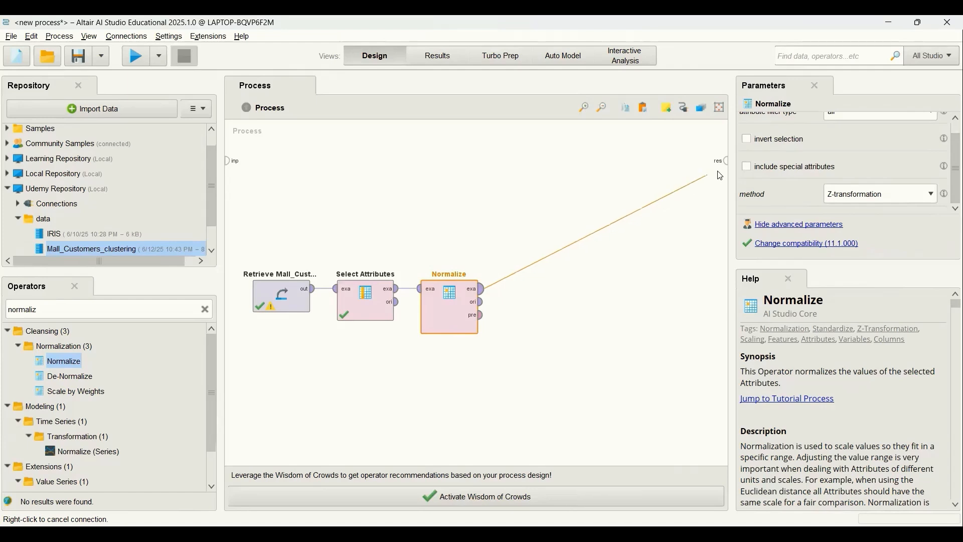
{"action": "left_click", "coordinate": [725, 164]}
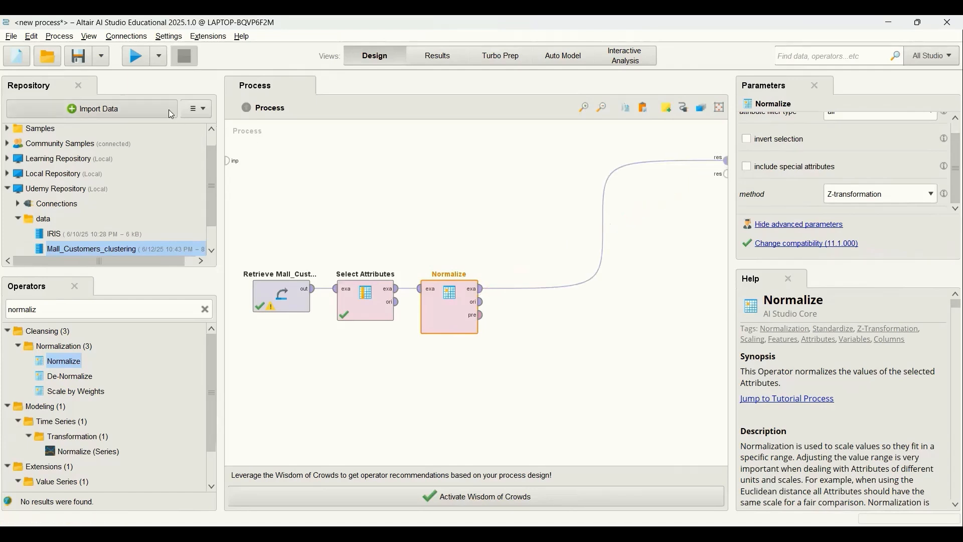
{"action": "key", "text": "F11"}
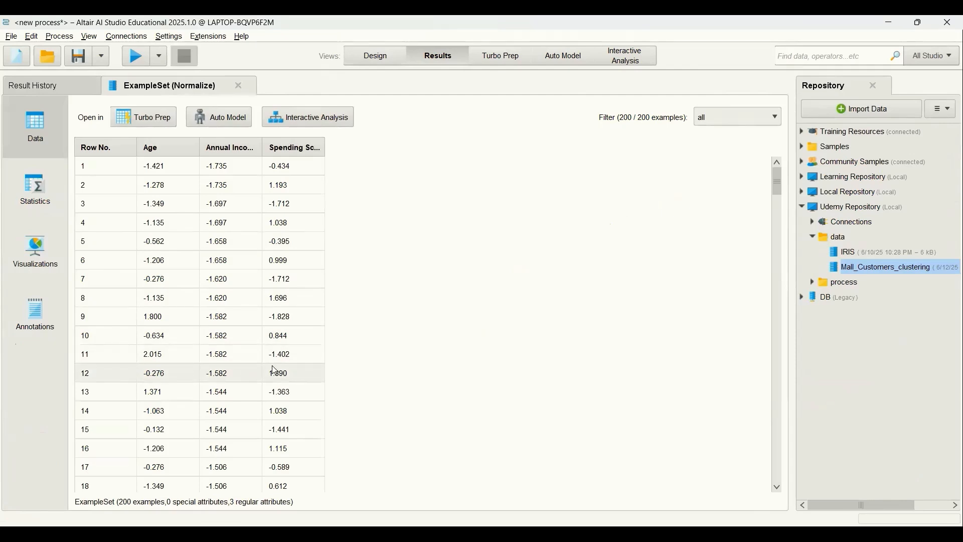
Step: Remove the result connection in the process design and add a Loop Parameters operator fed by the example output of Normalize
{"action": "left_click", "coordinate": [377, 56]}
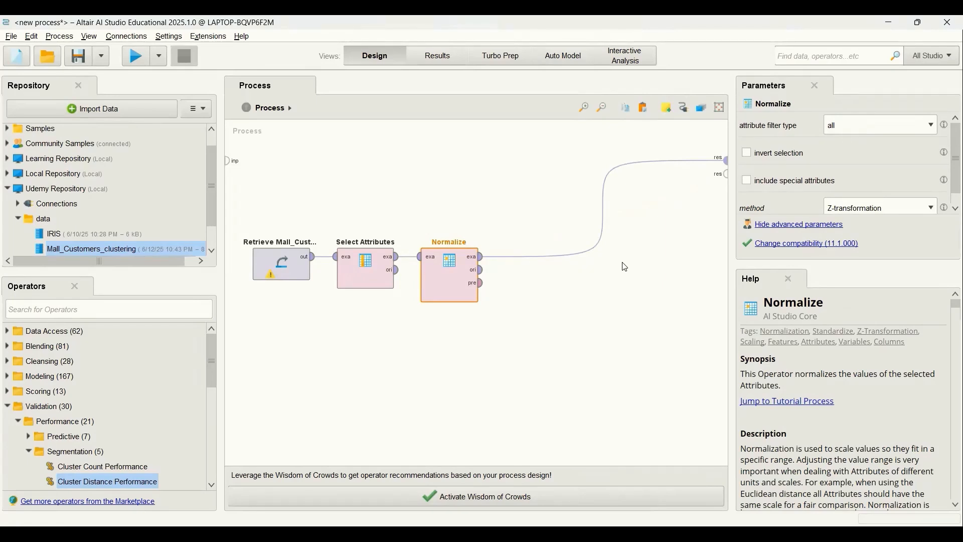
{"action": "left_click", "coordinate": [603, 209]}
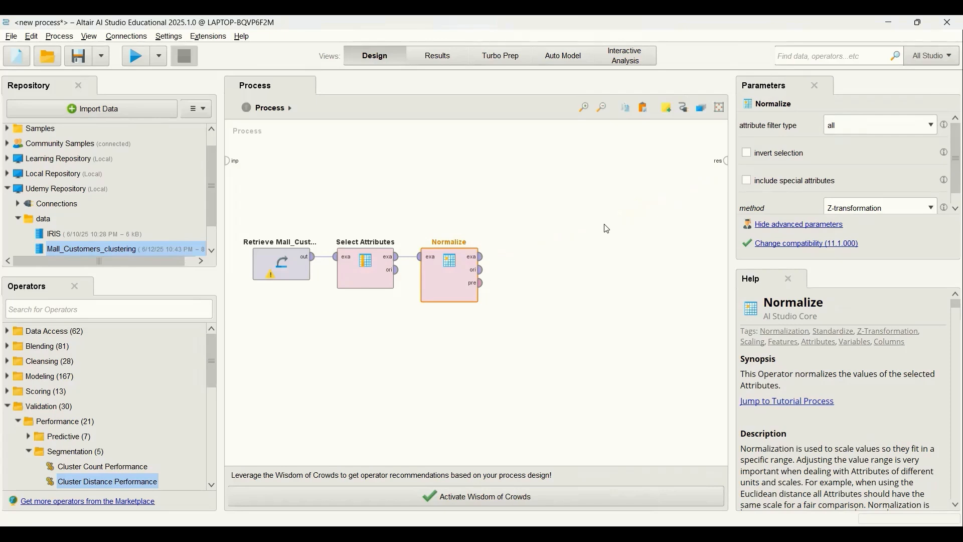
{"action": "left_click", "coordinate": [192, 312]}
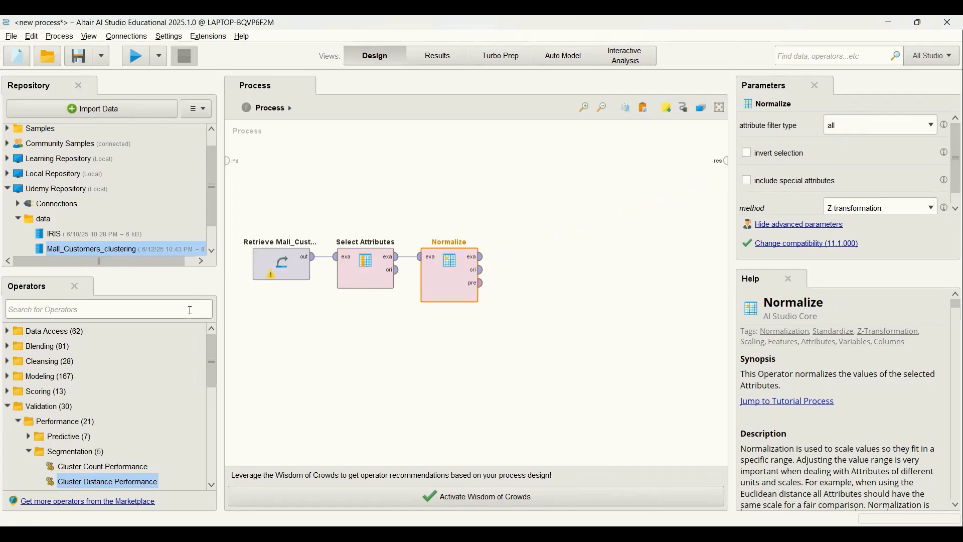
{"action": "type", "text": "loop par"}
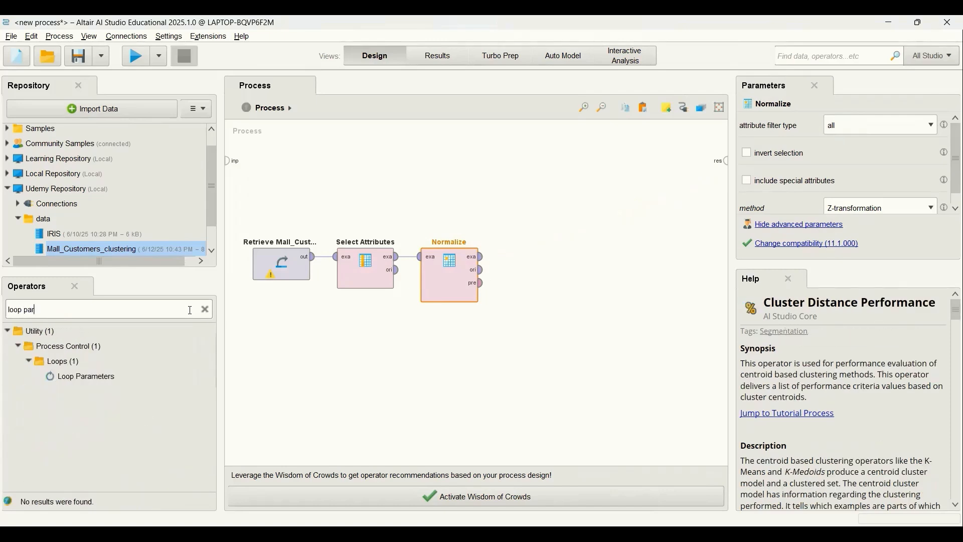
{"action": "left_click", "coordinate": [93, 380]}
{"action": "left_click_drag", "start_coordinate": [93, 380], "coordinate": [421, 330]}
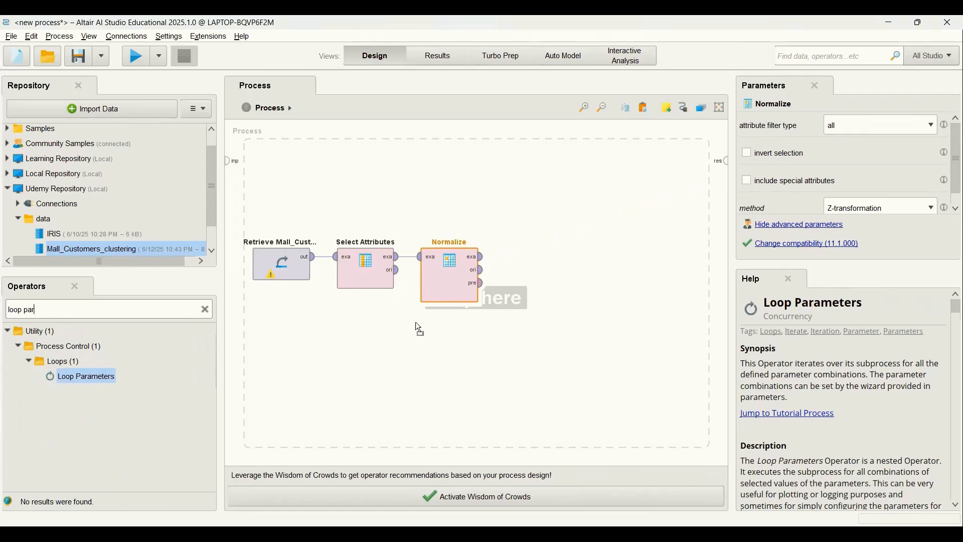
{"action": "left_click_drag", "start_coordinate": [530, 265], "coordinate": [534, 266]}
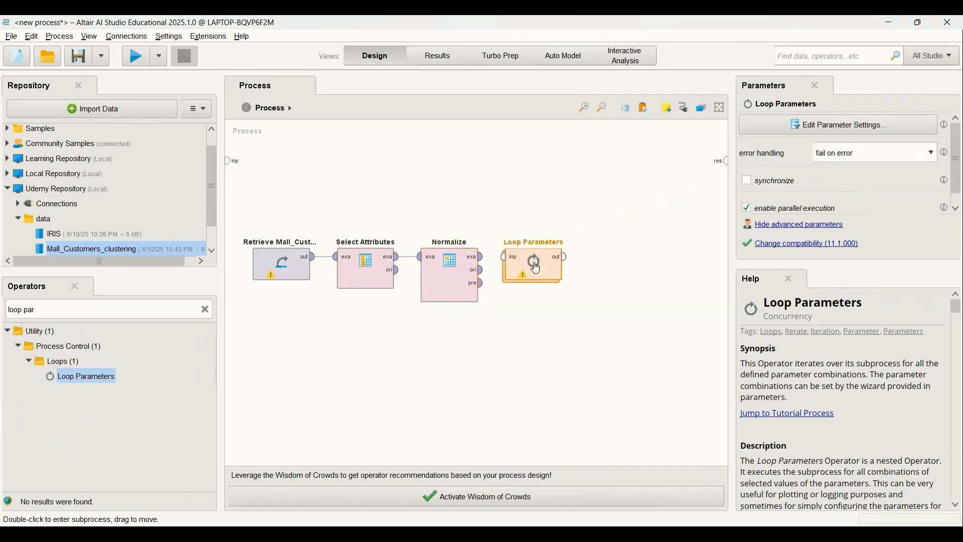
{"action": "left_click", "coordinate": [485, 262]}
{"action": "left_click", "coordinate": [505, 257]}
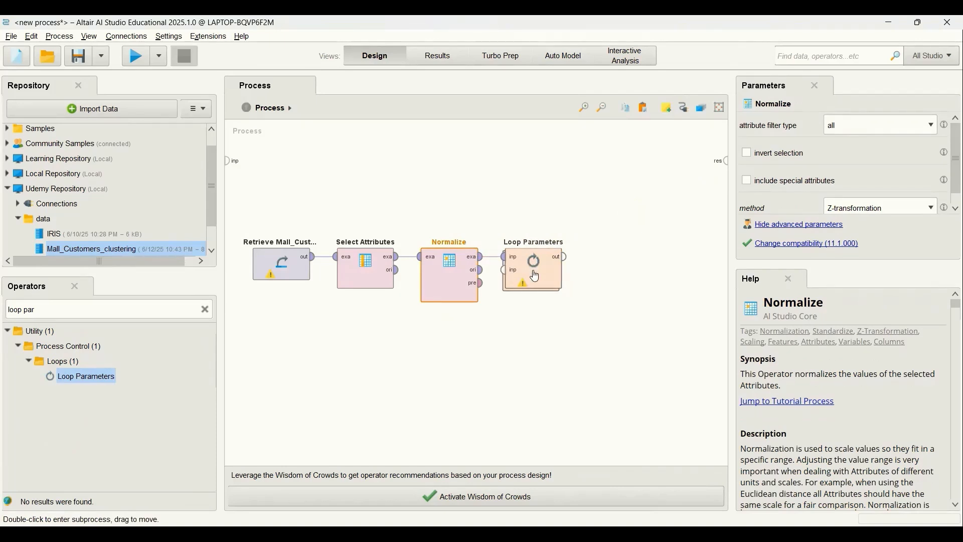
Step: Inside the Loop Parameters subprocess, add a k-Means operator and connect the subprocess input to its example input
{"action": "double_click", "coordinate": [535, 276]}
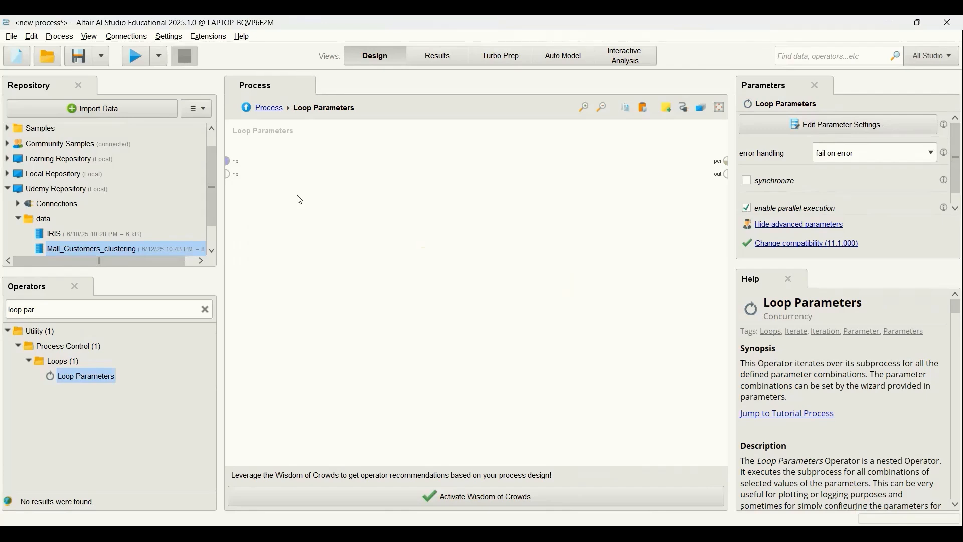
{"action": "left_click", "coordinate": [205, 311]}
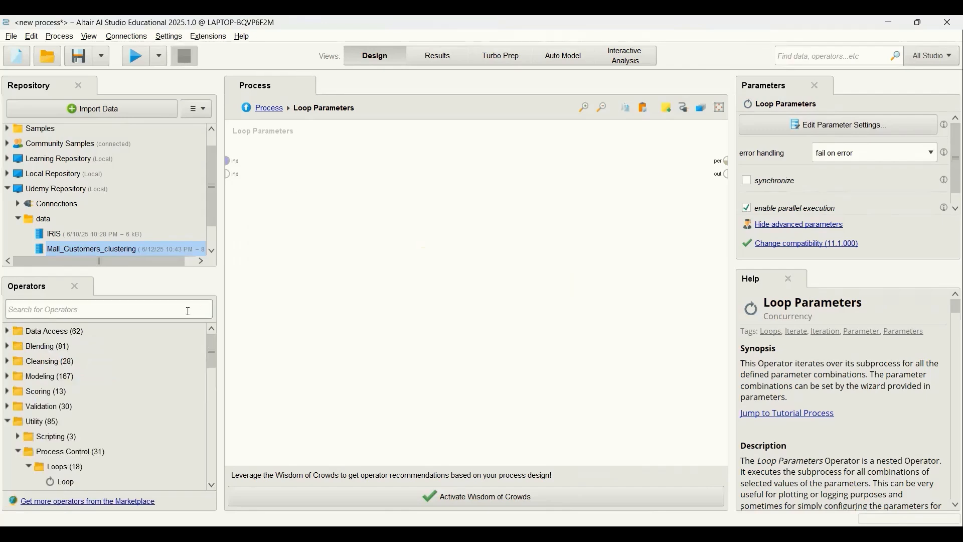
{"action": "type", "text": "kmean"}
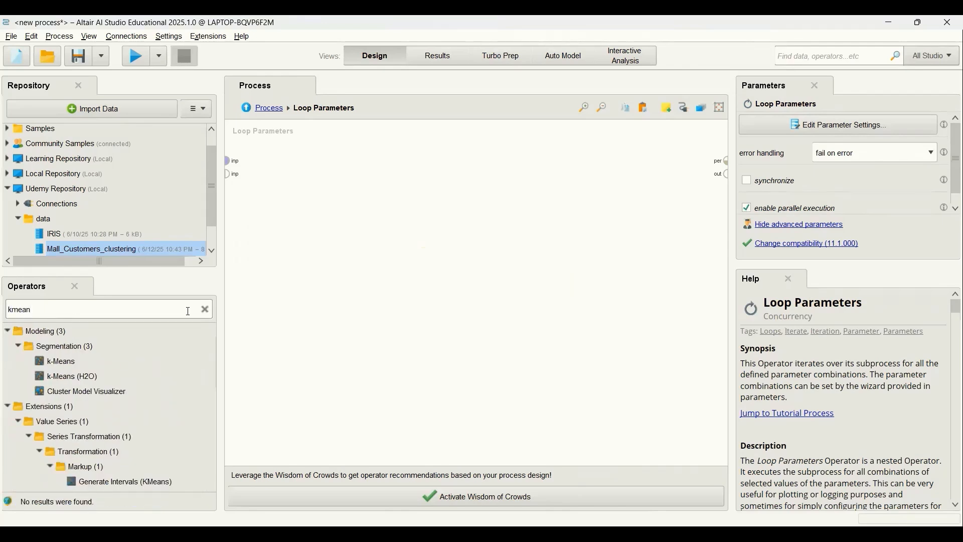
{"action": "left_click_drag", "start_coordinate": [64, 364], "coordinate": [301, 205]}
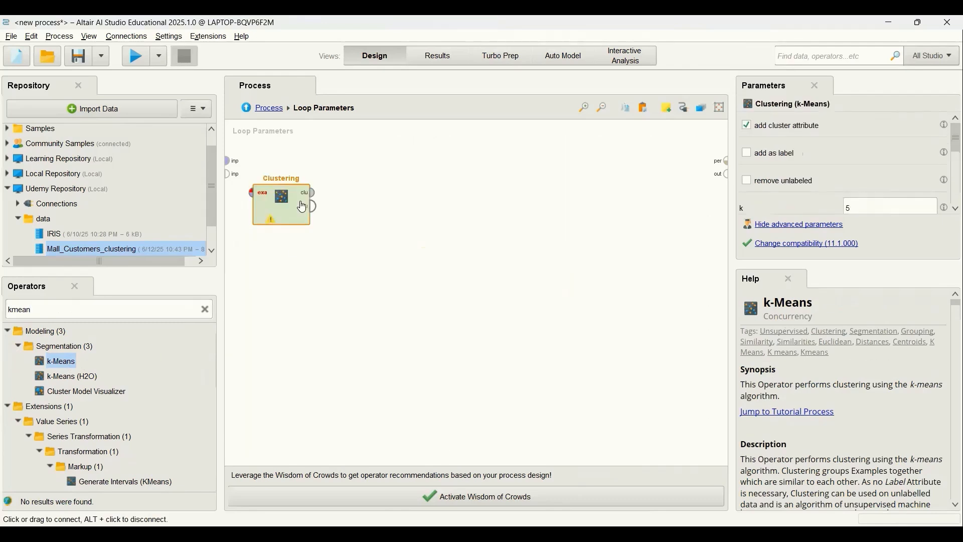
{"action": "left_click", "coordinate": [231, 160]}
{"action": "left_click", "coordinate": [252, 194]}
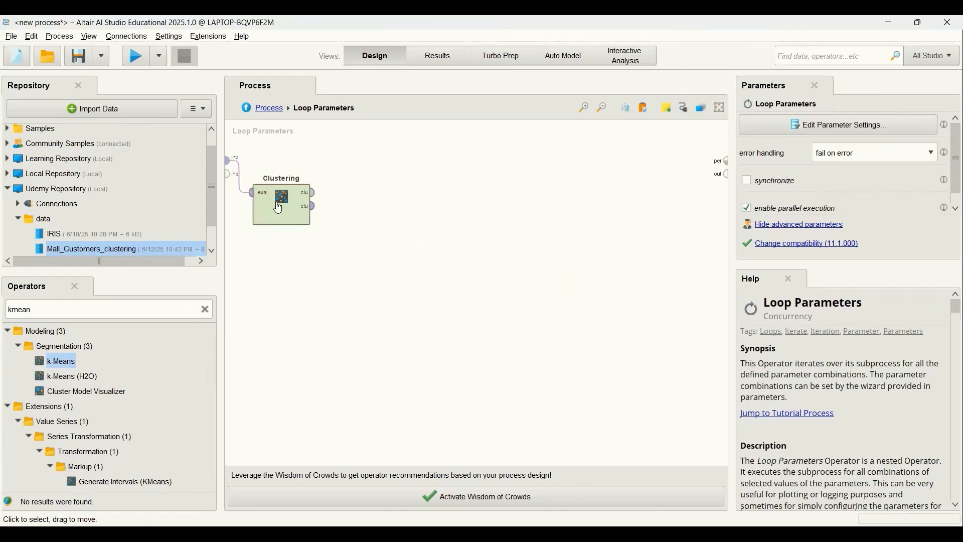
{"action": "left_click_drag", "start_coordinate": [276, 208], "coordinate": [318, 209]}
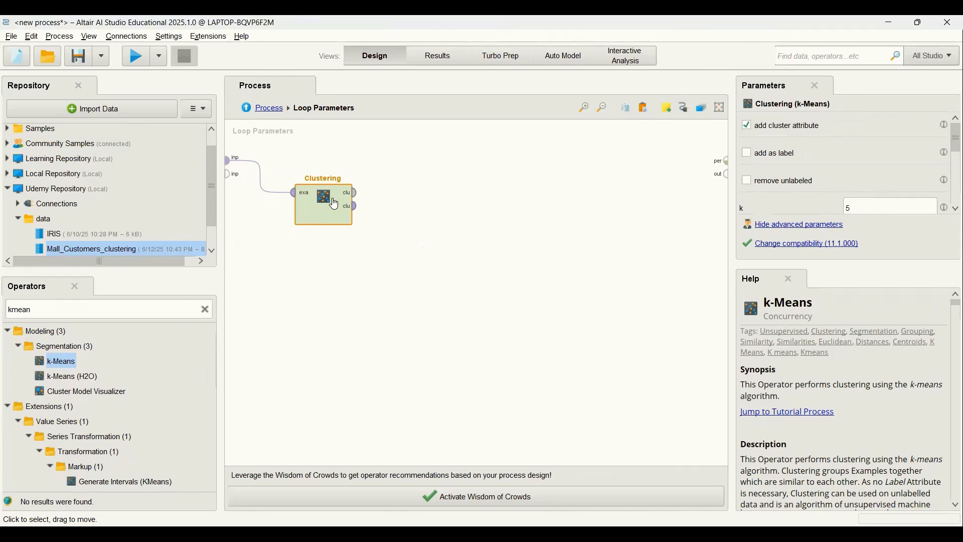
Step: Add a Cluster Distance Performance operator beside the k-Means operator in the loop subprocess
{"action": "left_click", "coordinate": [205, 309]}
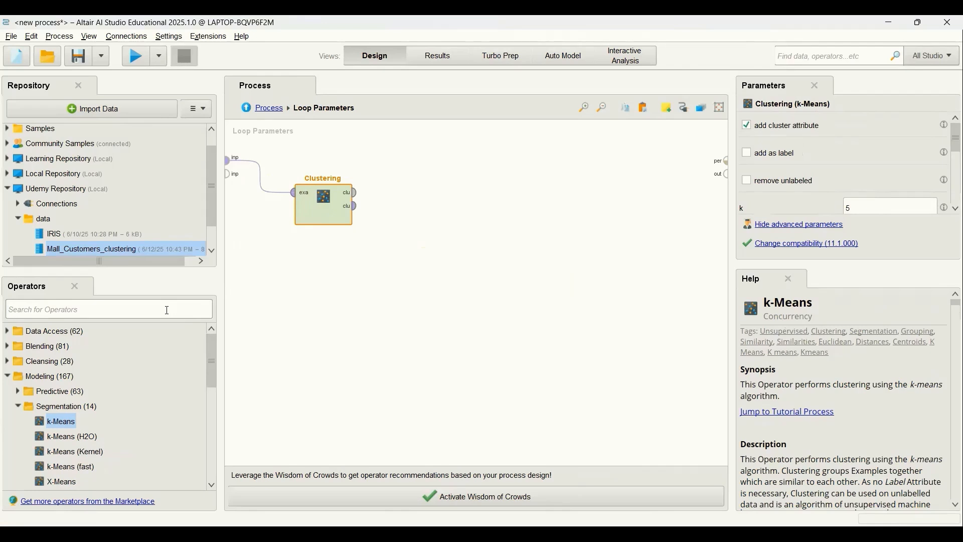
{"action": "type", "text": "clu"}
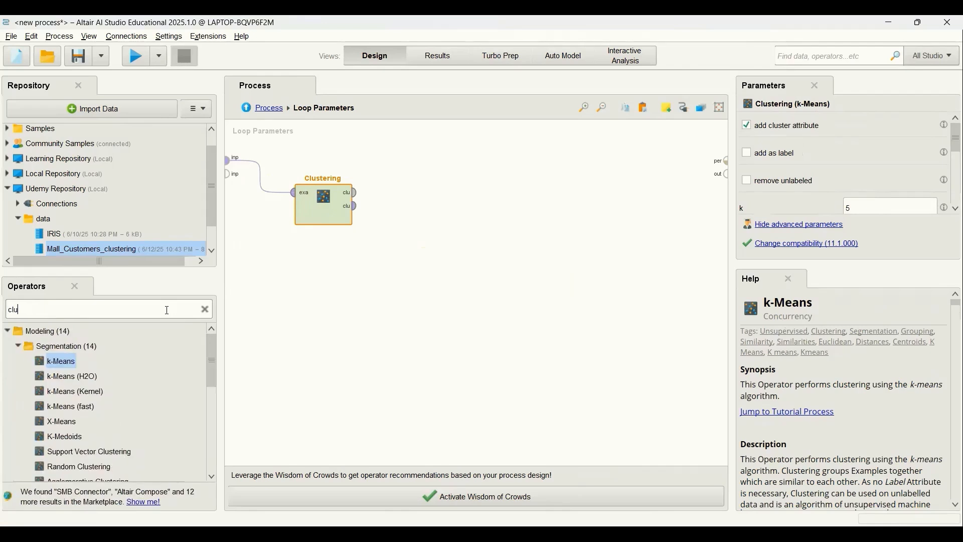
{"action": "type", "text": "ster distance per"}
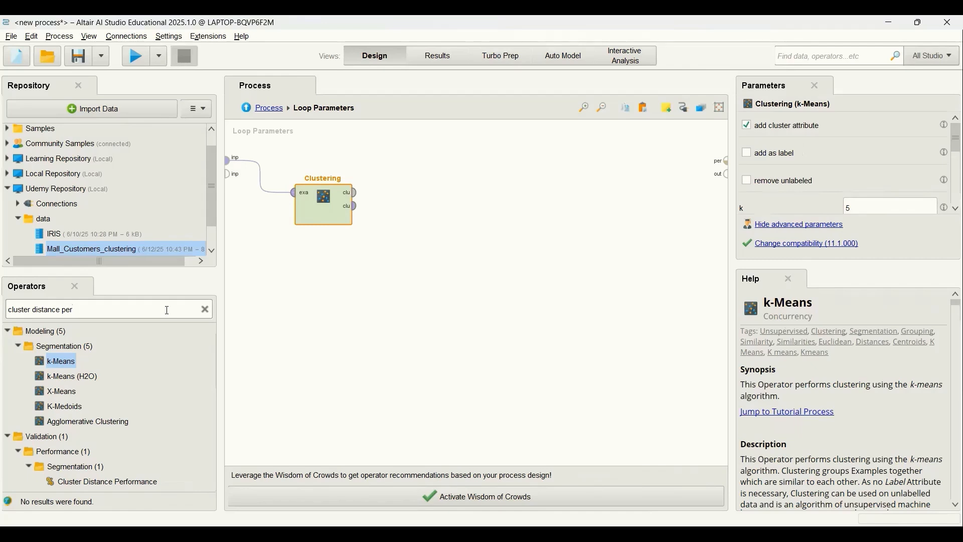
{"action": "type", "text": "f"}
{"action": "mouse_move", "coordinate": [120, 378]}
{"action": "left_mouse_down"}
{"action": "mouse_move", "coordinate": [128, 365]}
{"action": "mouse_move", "coordinate": [119, 379]}
{"action": "left_mouse_up"}
{"action": "left_click_drag", "start_coordinate": [119, 379], "coordinate": [443, 204]}
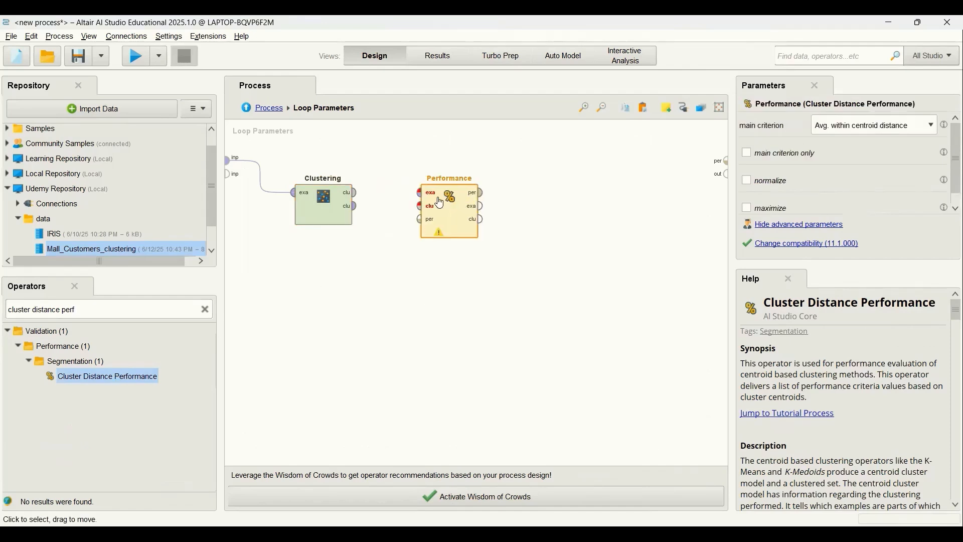
Step: Connect the k-Means cluster model and clustered set outputs to the cluster model and example inputs of the performance operator
{"action": "left_click", "coordinate": [359, 196]}
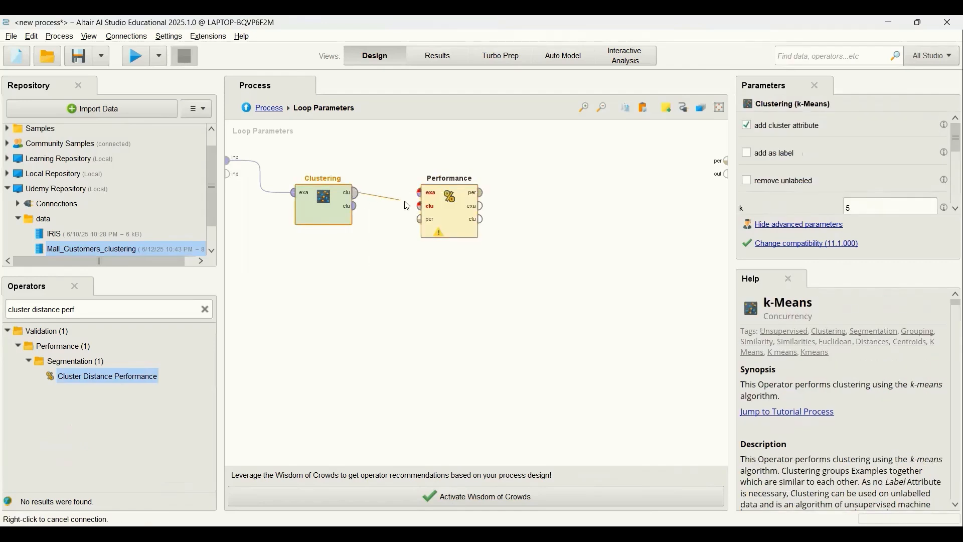
{"action": "left_click", "coordinate": [418, 211]}
{"action": "left_click", "coordinate": [356, 206]}
{"action": "left_click", "coordinate": [421, 193]}
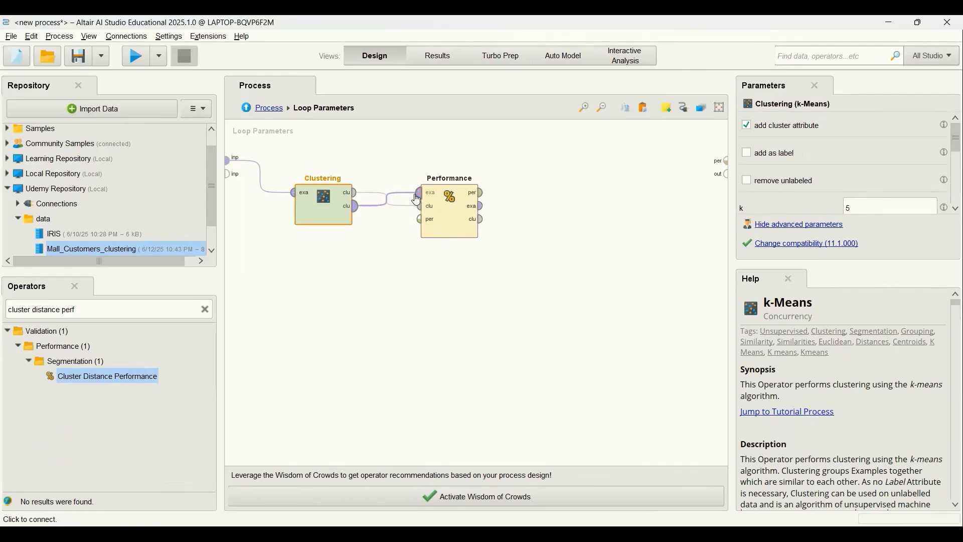
Step: Set the performance operator's main criterion to Avg. within centroid distance and enable normalize and maximize
{"action": "left_click", "coordinate": [441, 219]}
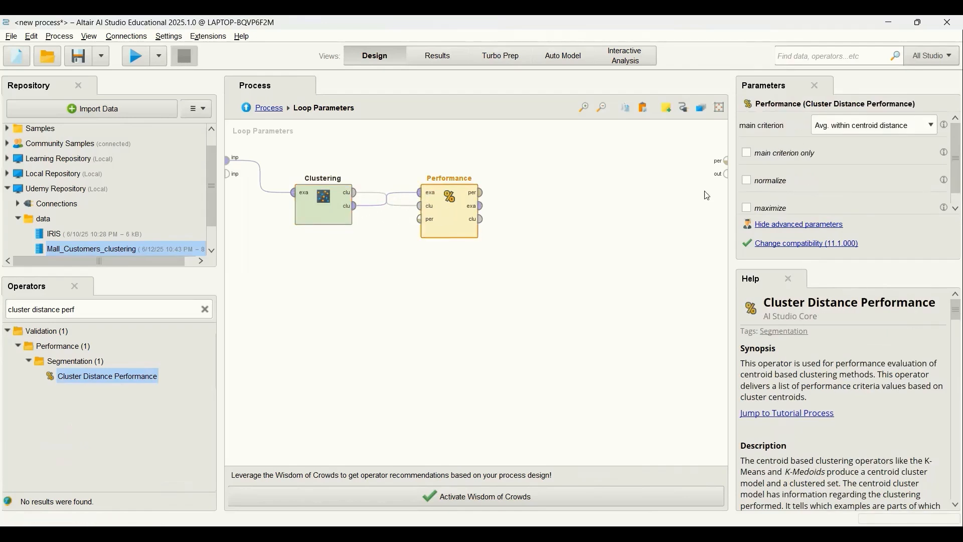
{"action": "left_click", "coordinate": [925, 126]}
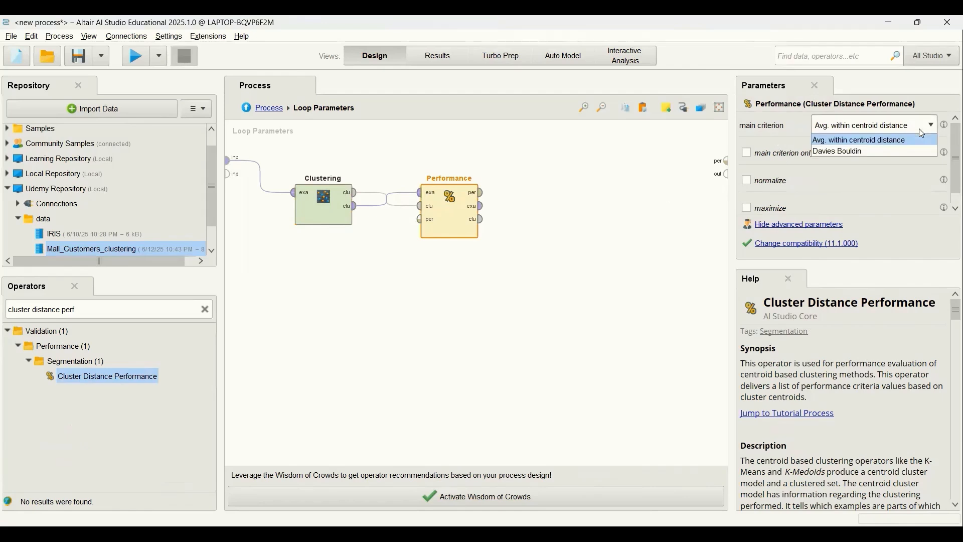
{"action": "left_click", "coordinate": [883, 144]}
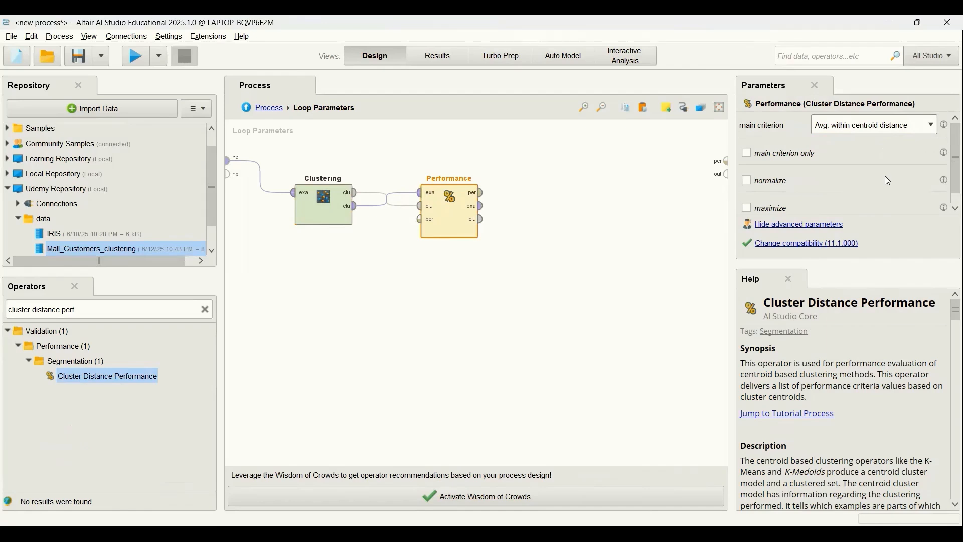
{"action": "left_click", "coordinate": [749, 182]}
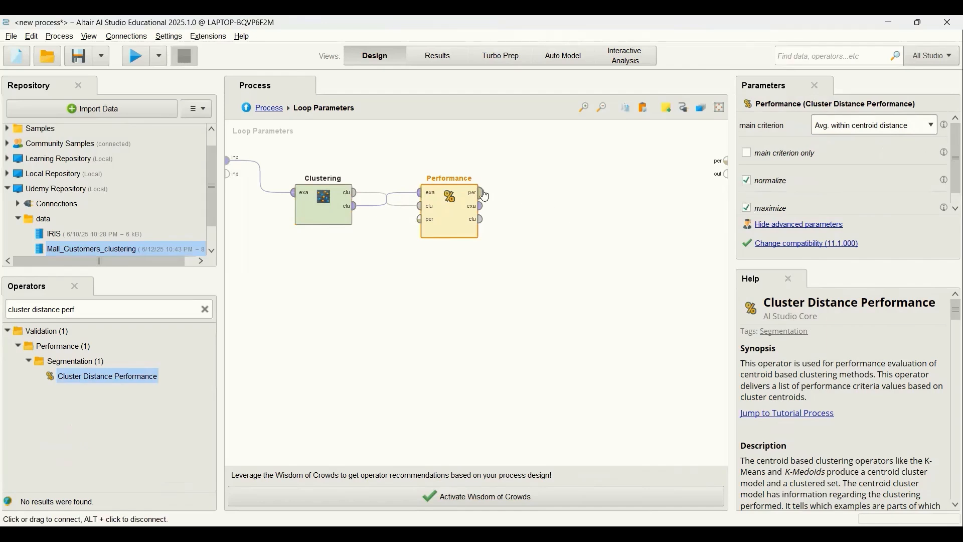
Step: Connect the performance and example outputs to the loop's performance and output ports, and return to the main process
{"action": "left_click", "coordinate": [483, 193]}
{"action": "left_click", "coordinate": [723, 161]}
{"action": "left_click", "coordinate": [484, 206]}
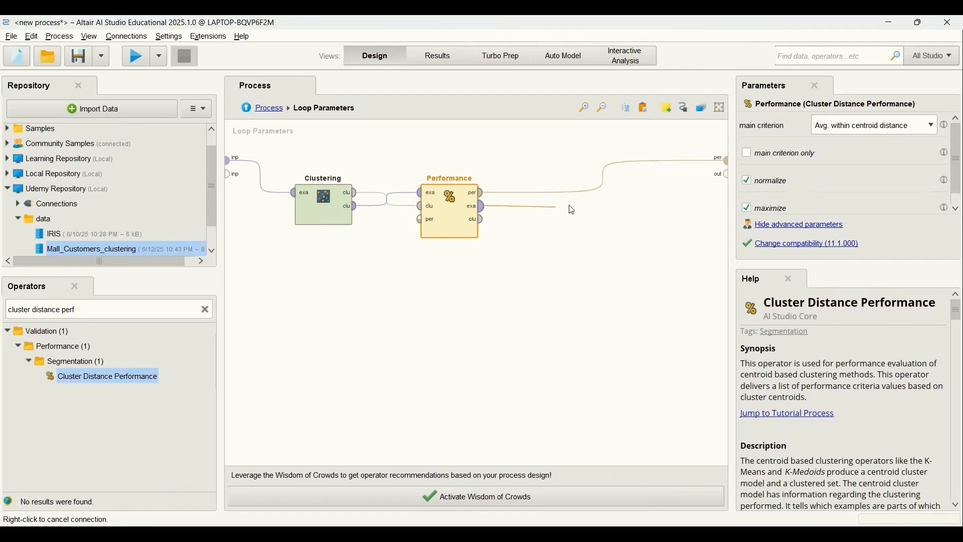
{"action": "left_click", "coordinate": [724, 174]}
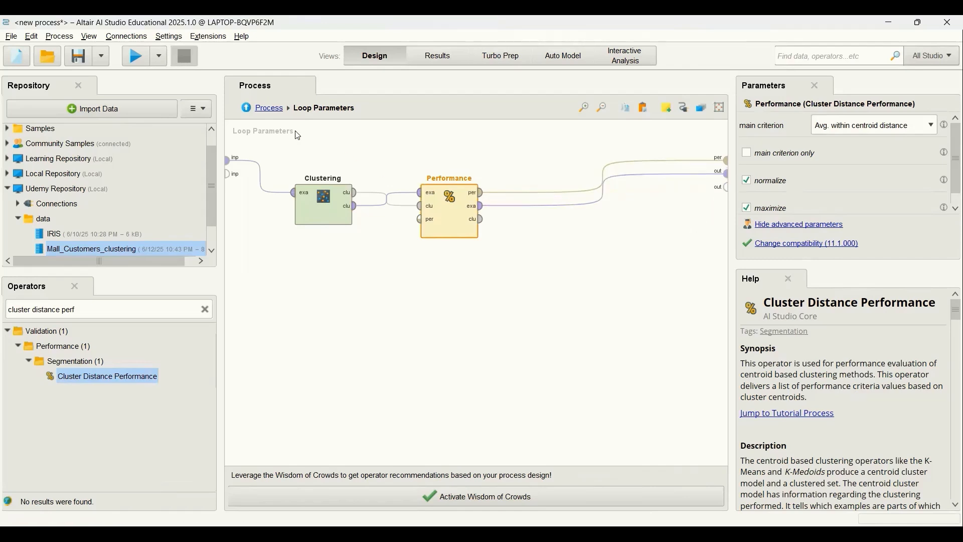
{"action": "left_click", "coordinate": [269, 109]}
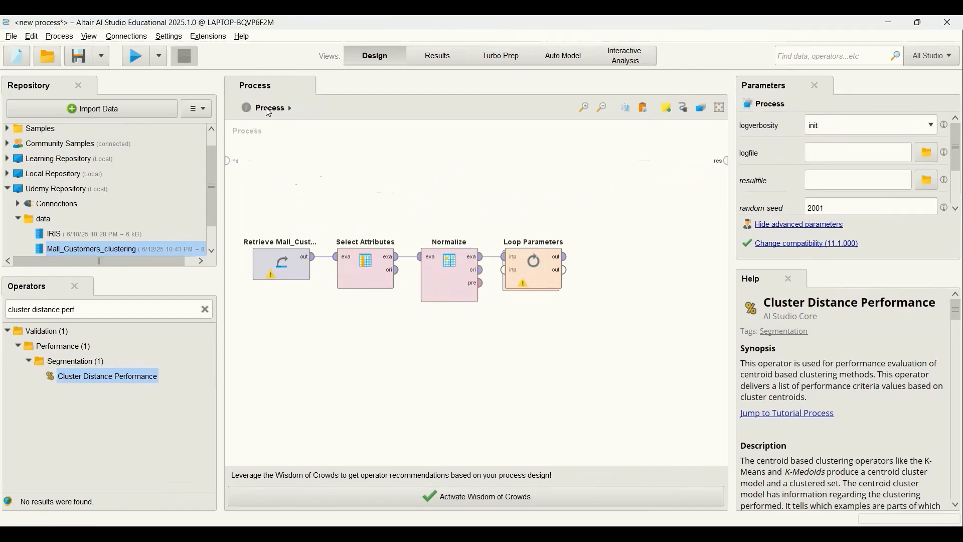
Step: Open the Loop Parameters operator's parameter settings and add the k parameter of Clustering (k-Means) to the selected parameters
{"action": "left_click", "coordinate": [532, 271]}
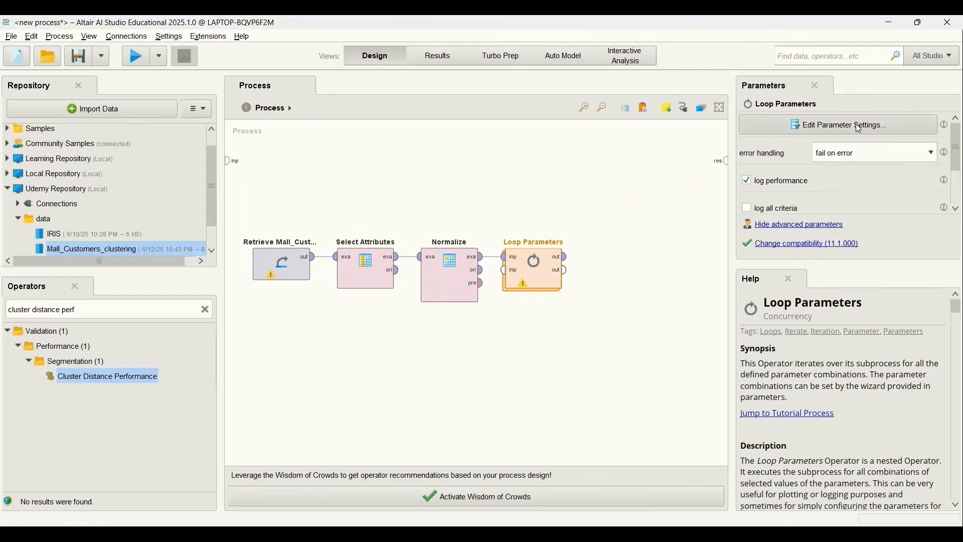
{"action": "left_click", "coordinate": [831, 129]}
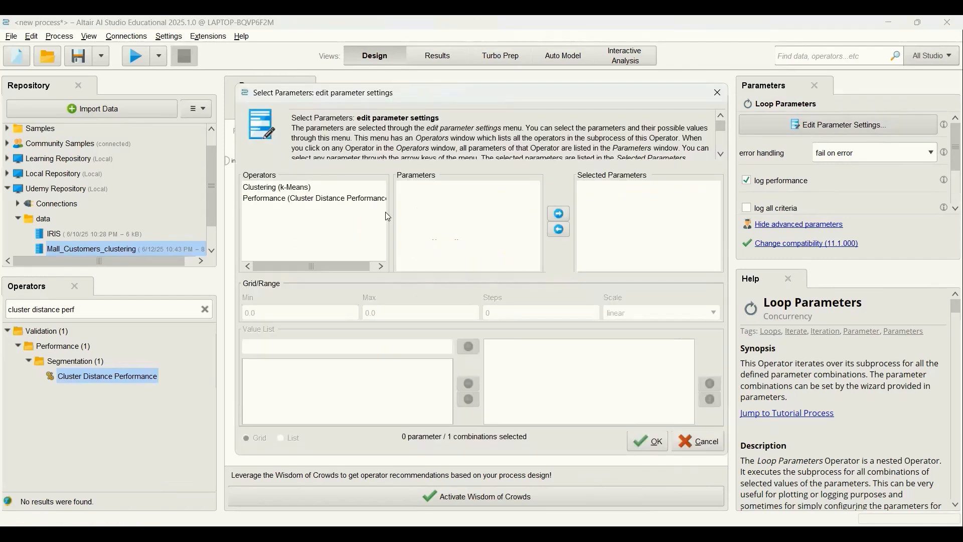
{"action": "left_click", "coordinate": [262, 190]}
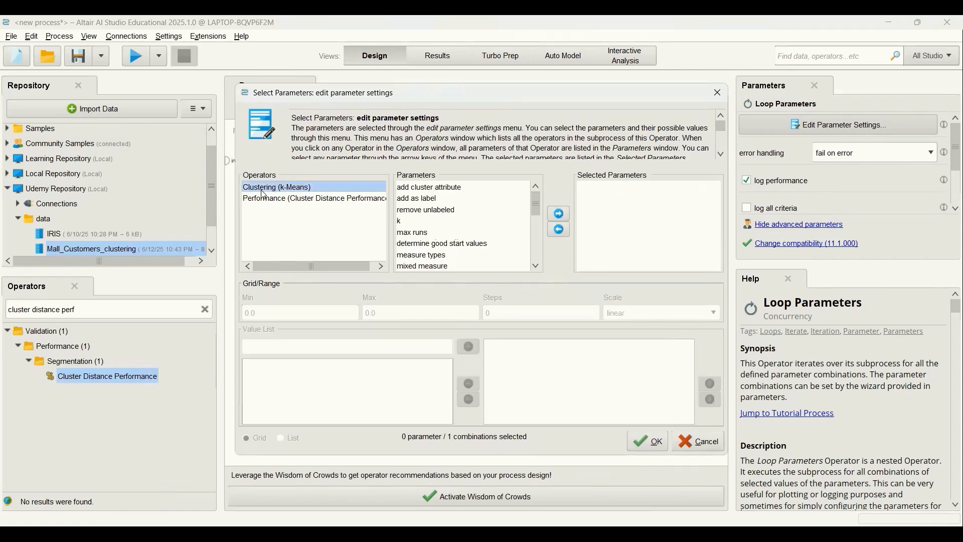
{"action": "left_click", "coordinate": [400, 221]}
{"action": "left_click", "coordinate": [559, 215]}
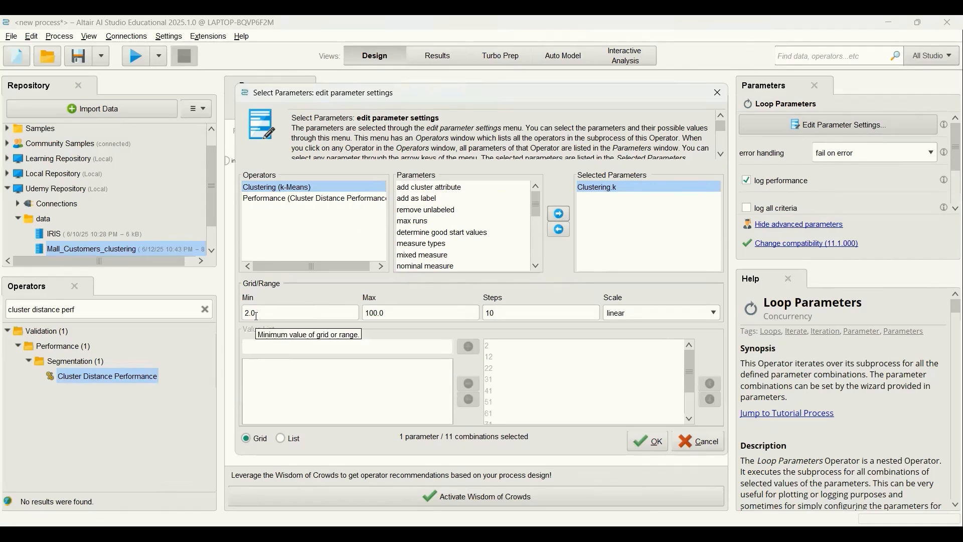
Step: Set the maximum of the Clustering.k range to 10, keeping 10 steps on a linear scale, and accept the parameter settings
{"action": "left_click", "coordinate": [371, 312]}
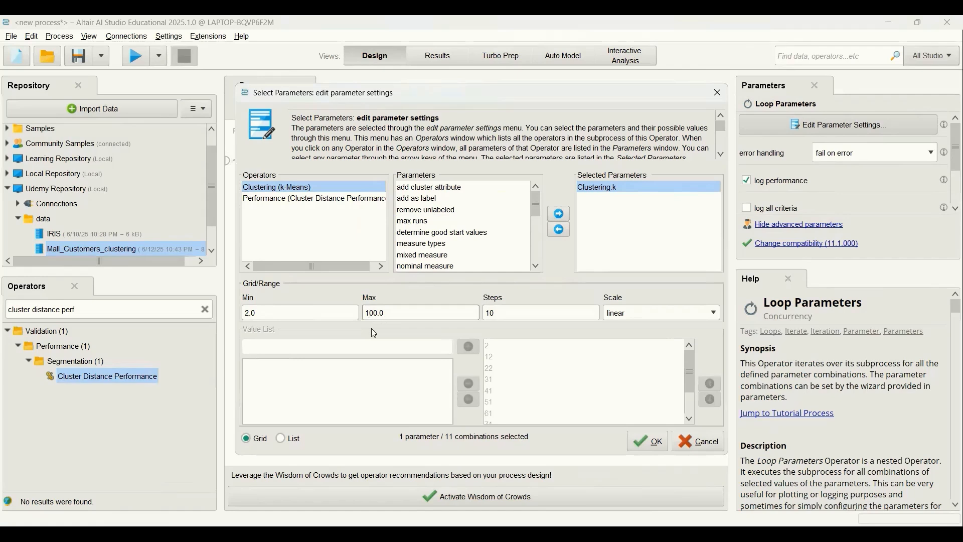
{"action": "key", "text": "Delete"}
{"action": "left_click", "coordinate": [503, 316]}
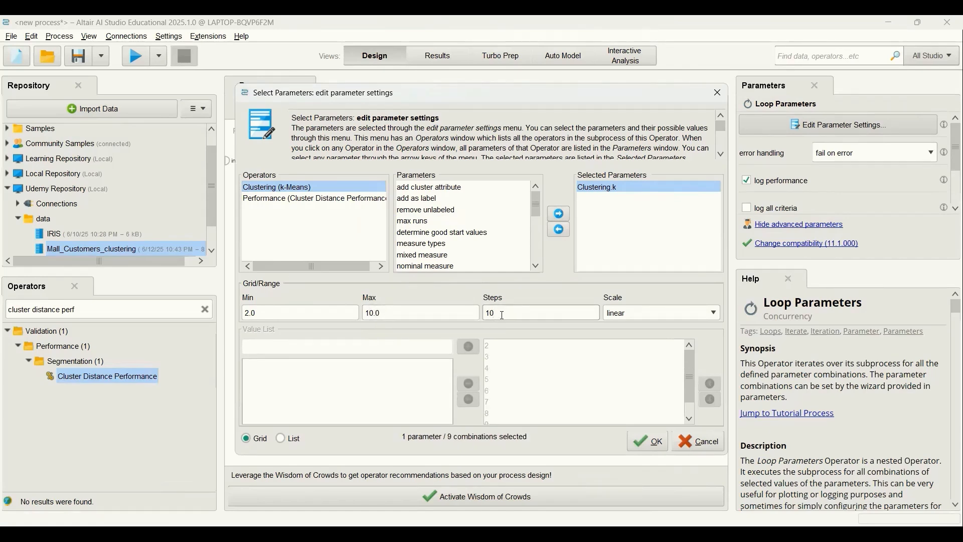
{"action": "left_click", "coordinate": [639, 318]}
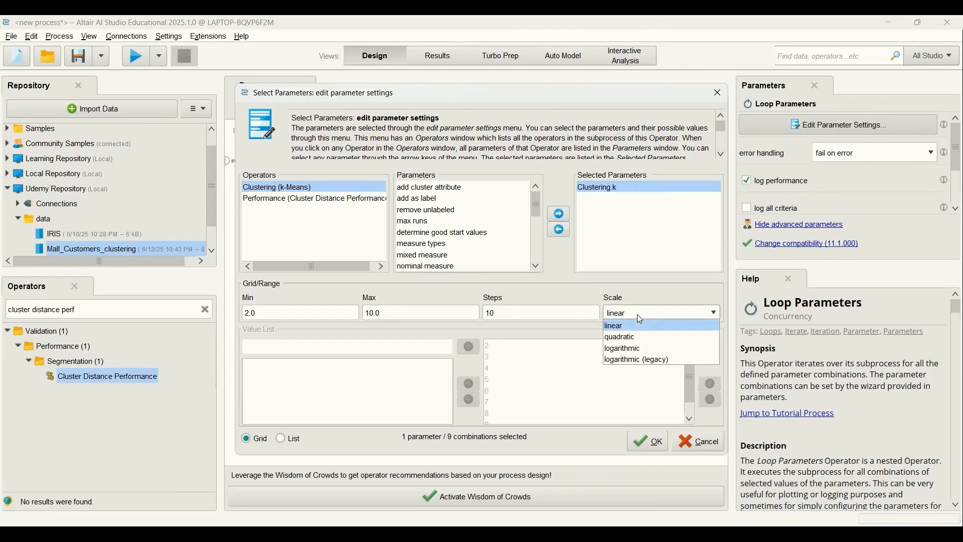
{"action": "left_click", "coordinate": [639, 317]}
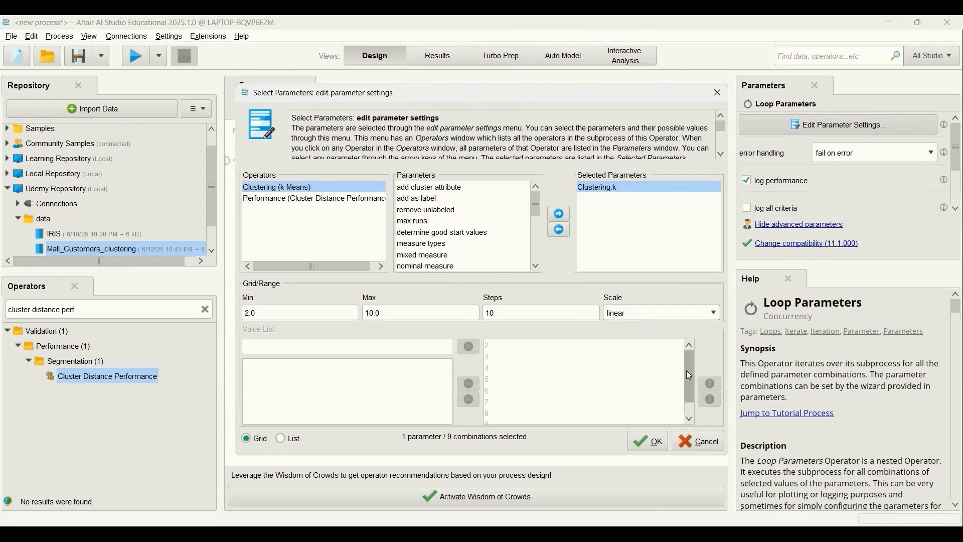
{"action": "mouse_move", "coordinate": [690, 375]}
{"action": "left_mouse_down"}
{"action": "mouse_move", "coordinate": [691, 390]}
{"action": "mouse_move", "coordinate": [684, 367]}
{"action": "left_mouse_up"}
{"action": "left_click", "coordinate": [658, 443]}
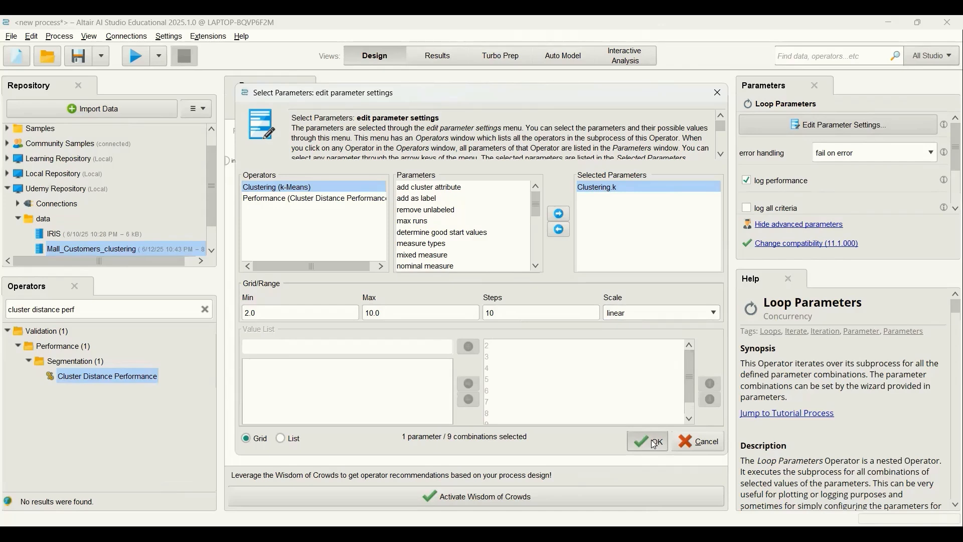
Step: Connect the first output of Loop Parameters to the process result port and run the process
{"action": "scroll", "coordinate": [948, 156], "scroll_direction": "down", "scroll_amount": 3}
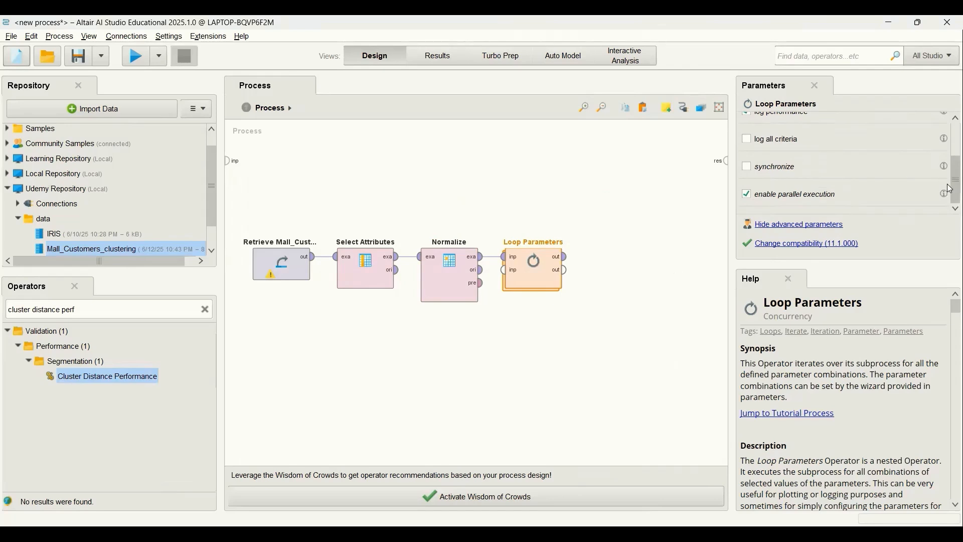
{"action": "scroll", "coordinate": [840, 185], "scroll_direction": "up", "scroll_amount": 3}
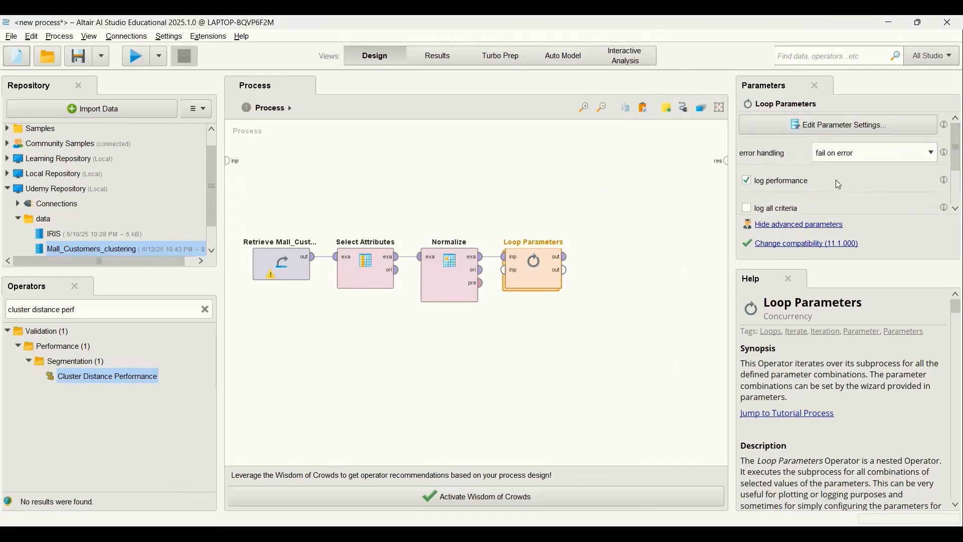
{"action": "left_click", "coordinate": [567, 258]}
{"action": "left_click", "coordinate": [726, 163]}
{"action": "left_click", "coordinate": [140, 59]}
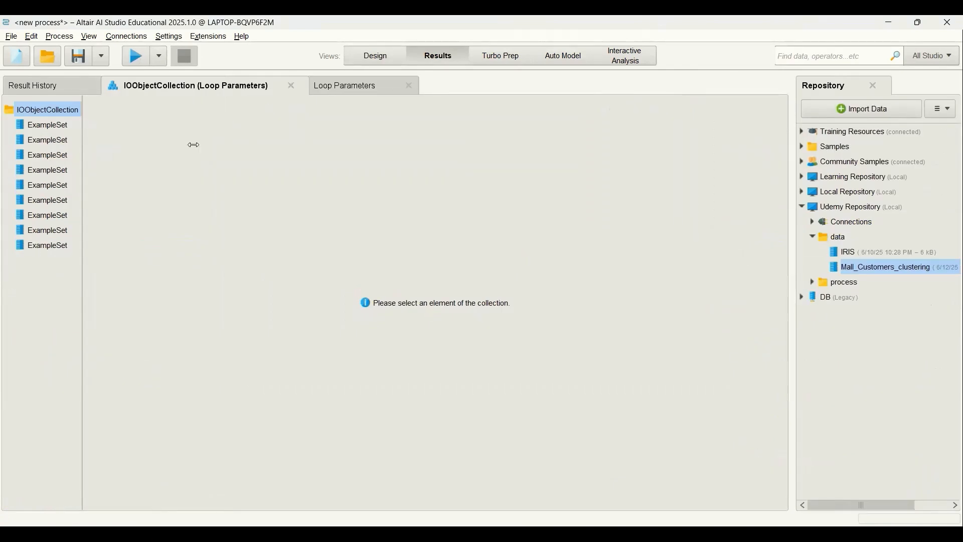
Step: Examine the first clustered example set and the Loop Parameters results table, widening the Clustering.k and Avg. within centroid distance columns
{"action": "left_click", "coordinate": [57, 125]}
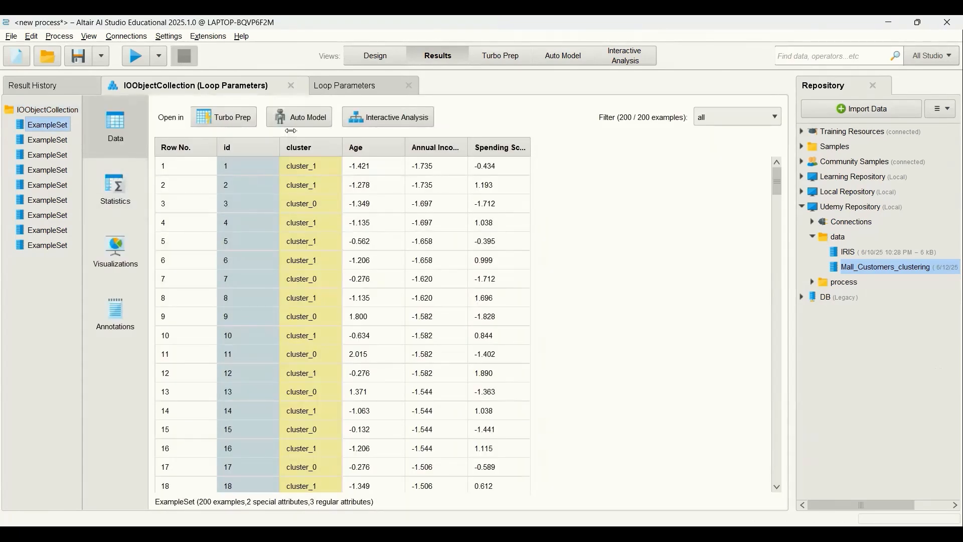
{"action": "left_click", "coordinate": [347, 87]}
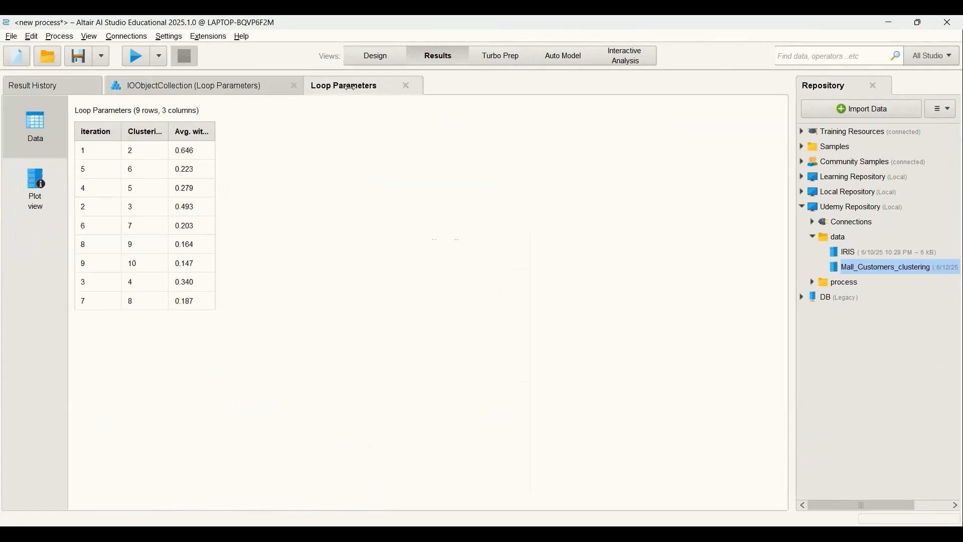
{"action": "double_click", "coordinate": [170, 146]}
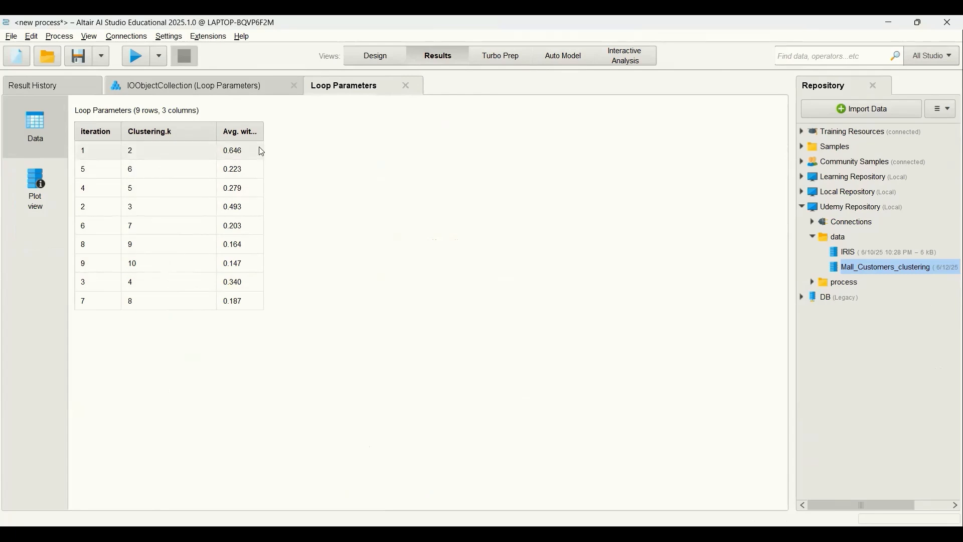
{"action": "left_click_drag", "start_coordinate": [267, 135], "coordinate": [361, 132]}
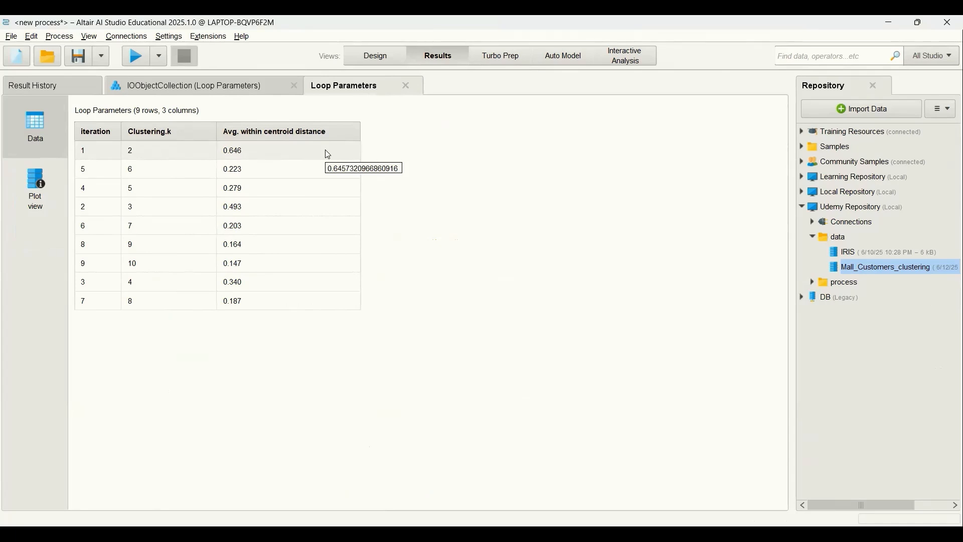
Step: Plot the loop results as a Series chart of Avg. within centroid distance with Clustering.k as the index dimension
{"action": "left_click", "coordinate": [38, 194]}
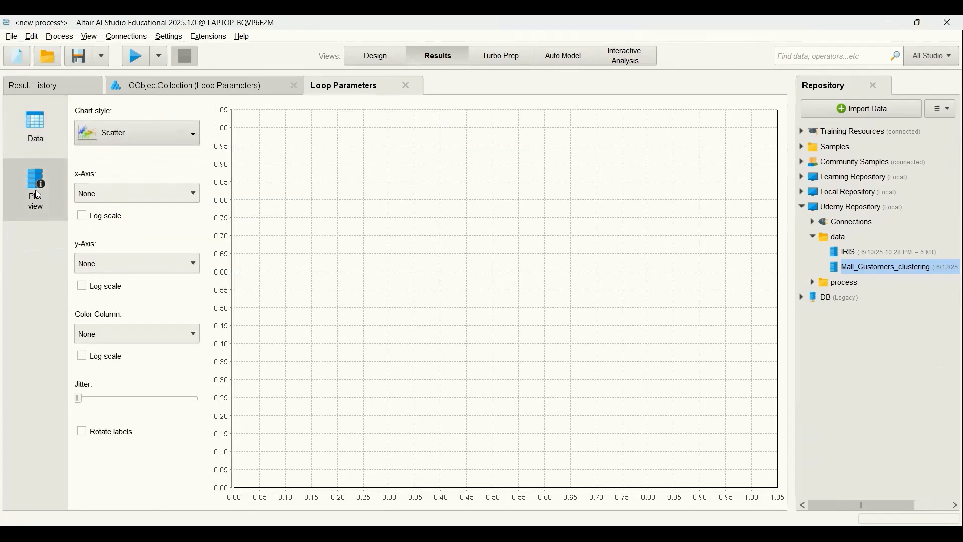
{"action": "left_click", "coordinate": [159, 141]}
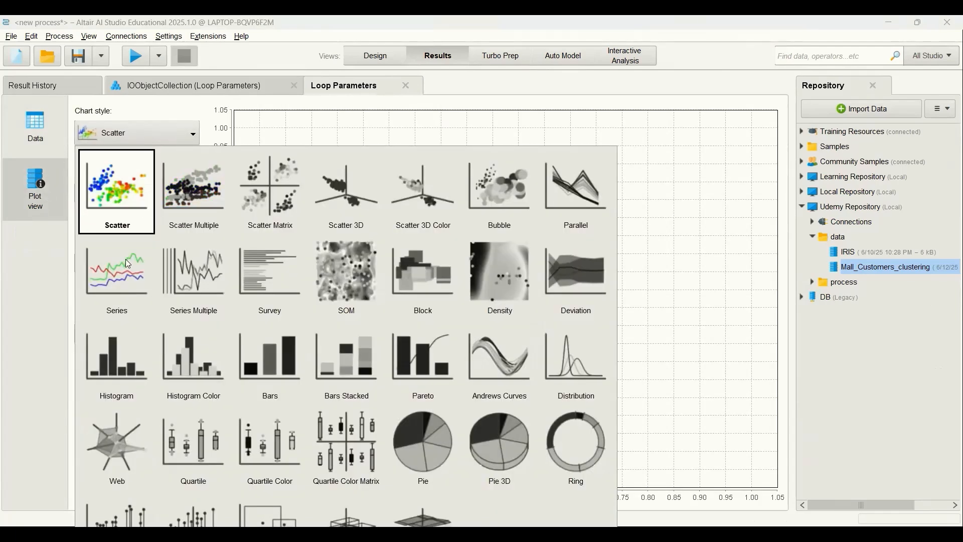
{"action": "left_click", "coordinate": [126, 279]}
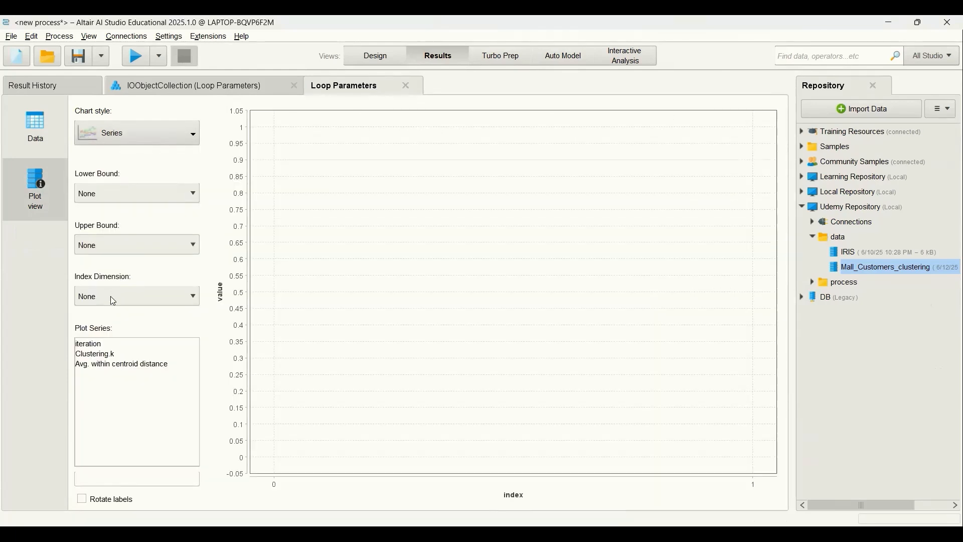
{"action": "left_click", "coordinate": [112, 303]}
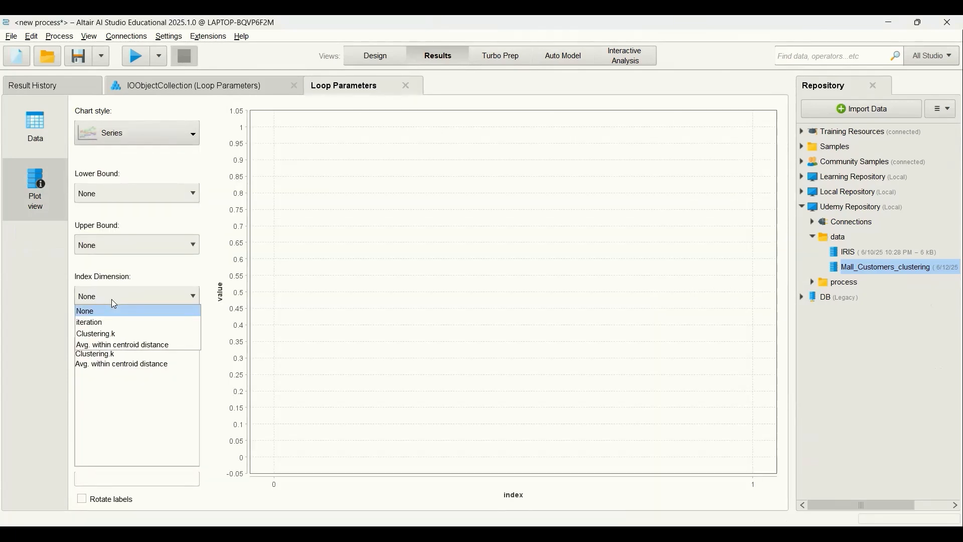
{"action": "left_click", "coordinate": [122, 337]}
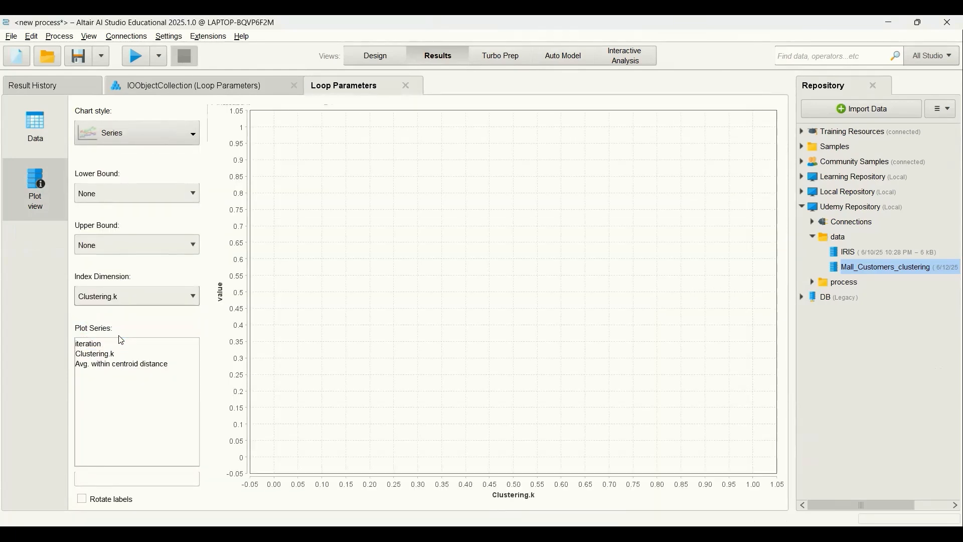
{"action": "left_click", "coordinate": [117, 366]}
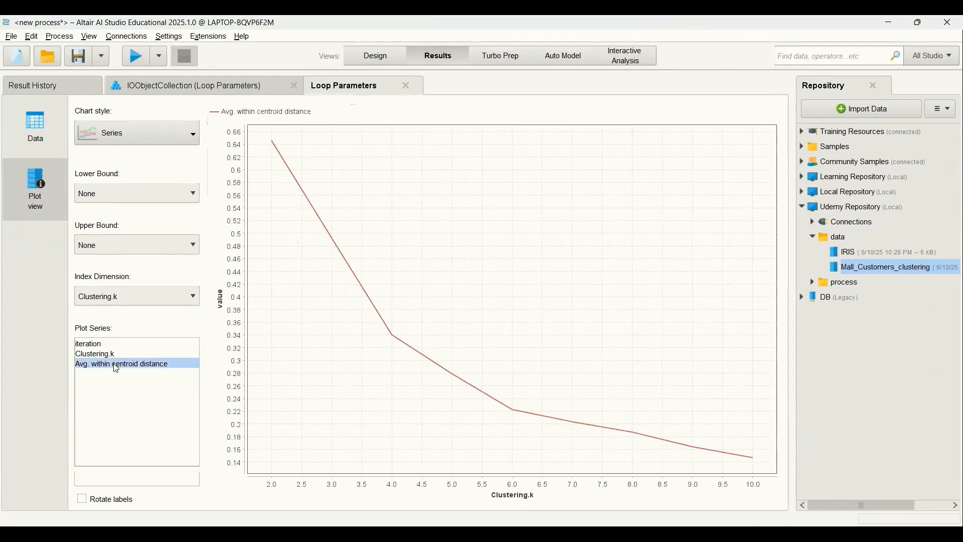